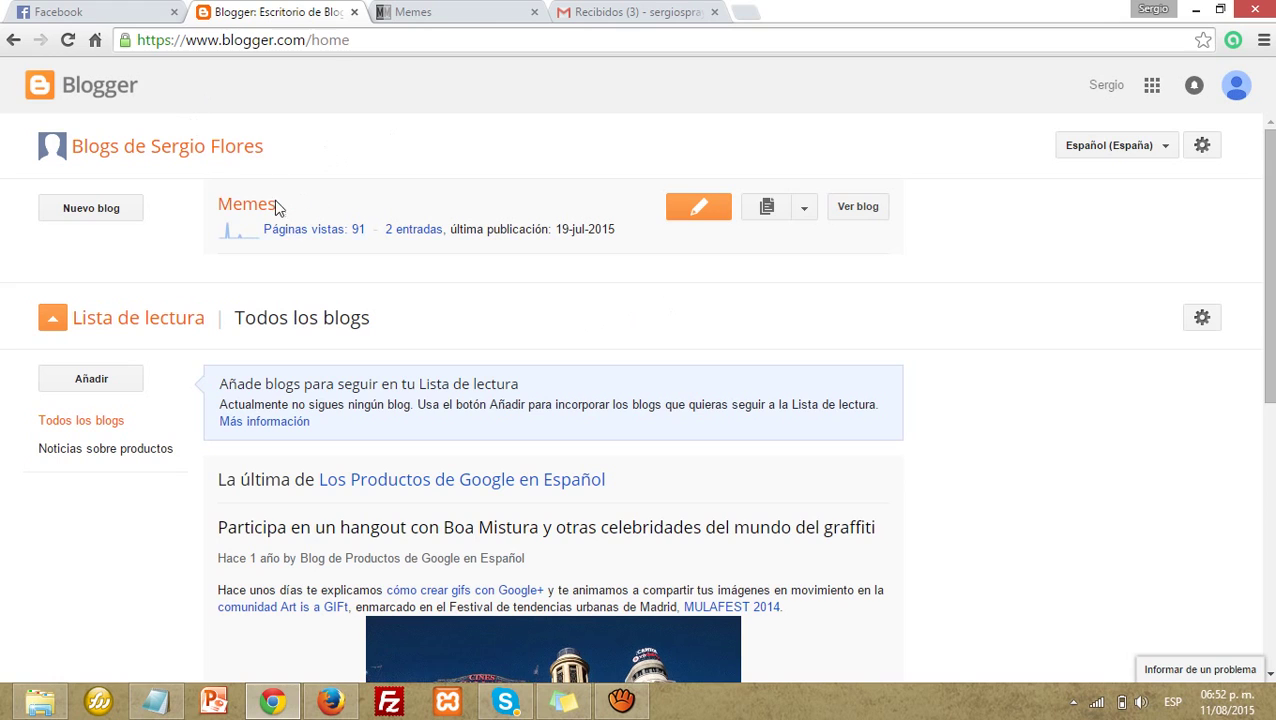
Step: Open the Memes blog's Visión general dashboard and reload it
{"action": "left_click", "coordinate": [258, 206]}
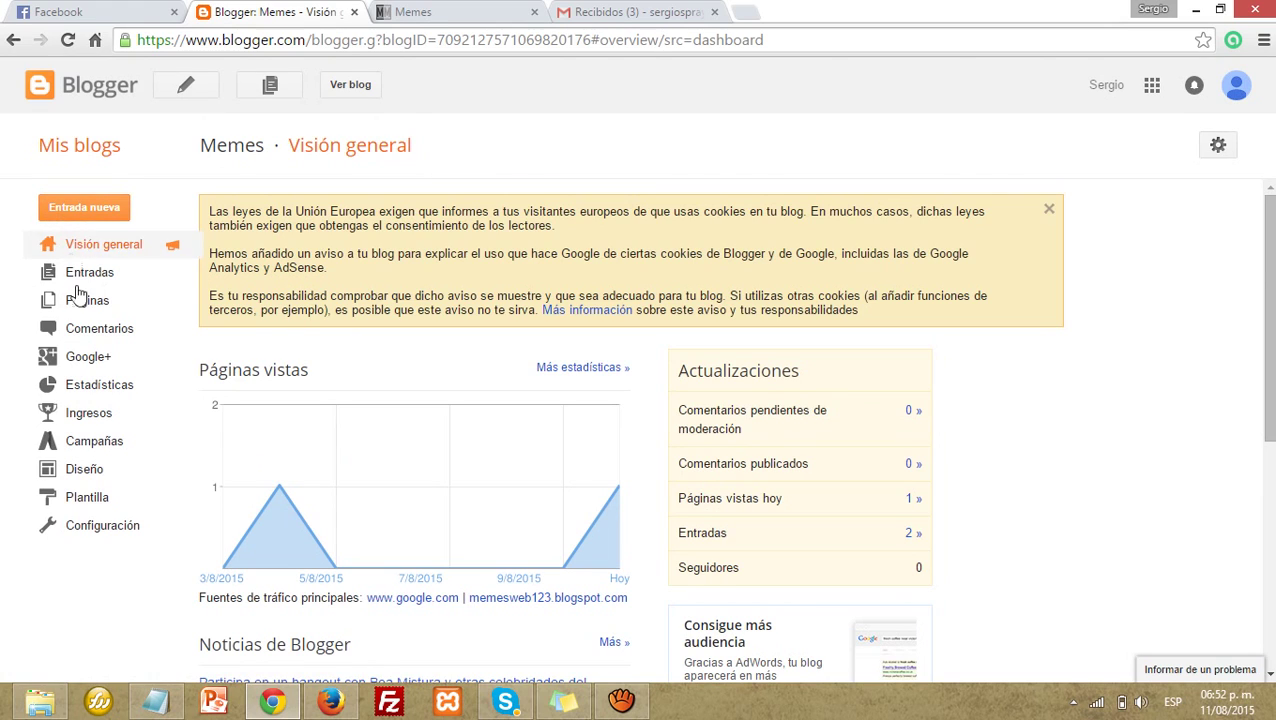
{"action": "left_click", "coordinate": [85, 250]}
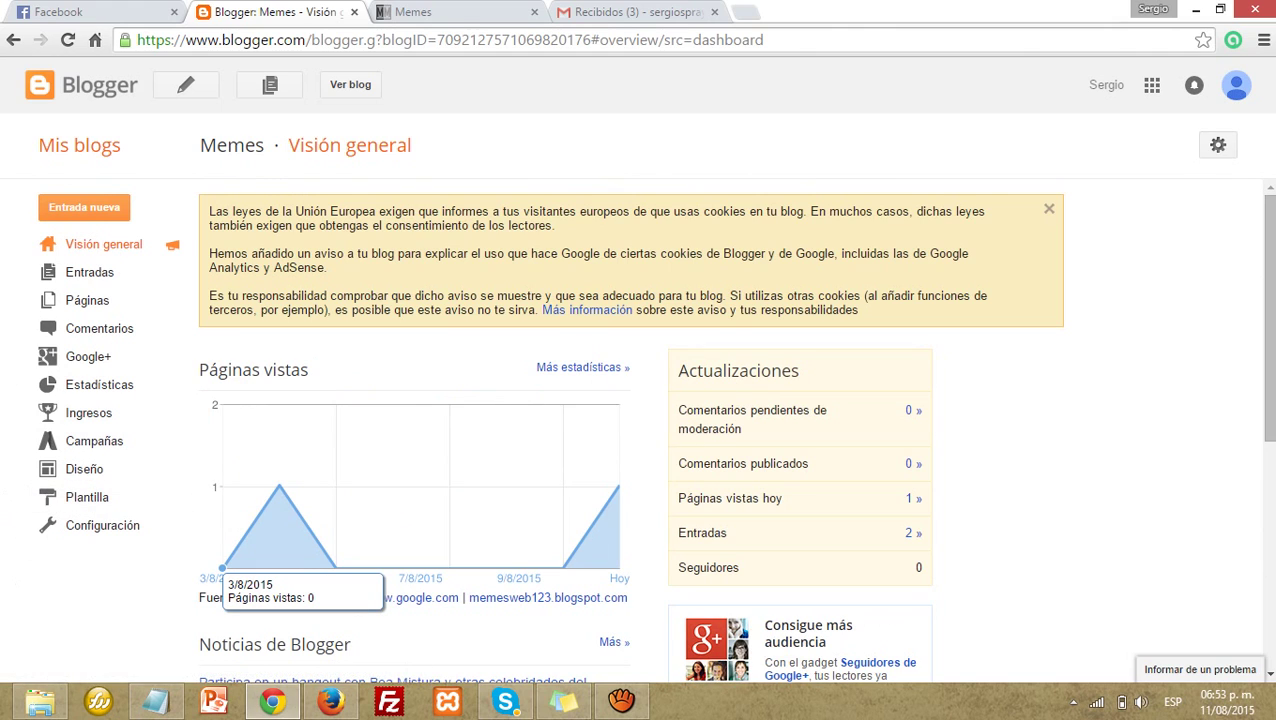
Step: Open Configuración › Lo básico and highlight the Permisos heading and Autores del blog label
{"action": "left_click", "coordinate": [106, 528]}
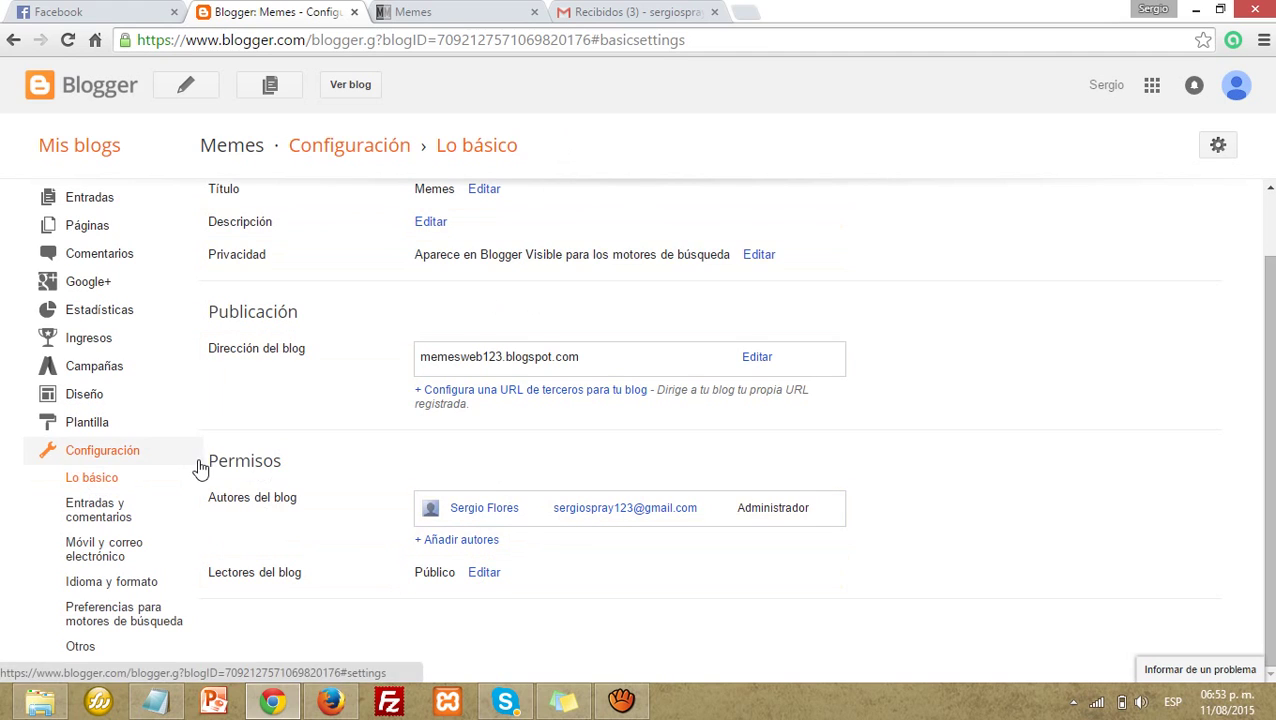
{"action": "left_click_drag", "start_coordinate": [200, 467], "coordinate": [312, 462]}
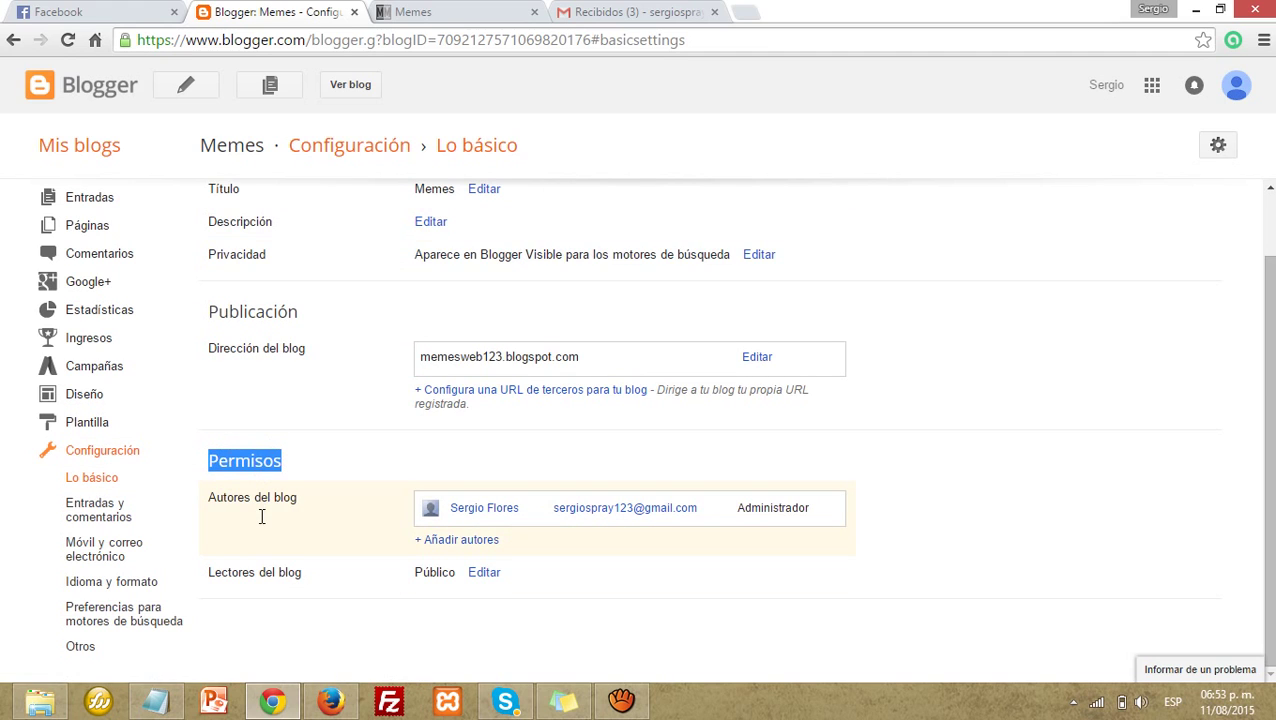
{"action": "left_click", "coordinate": [261, 516]}
{"action": "left_click_drag", "start_coordinate": [212, 506], "coordinate": [313, 492]}
{"action": "left_click", "coordinate": [313, 492]}
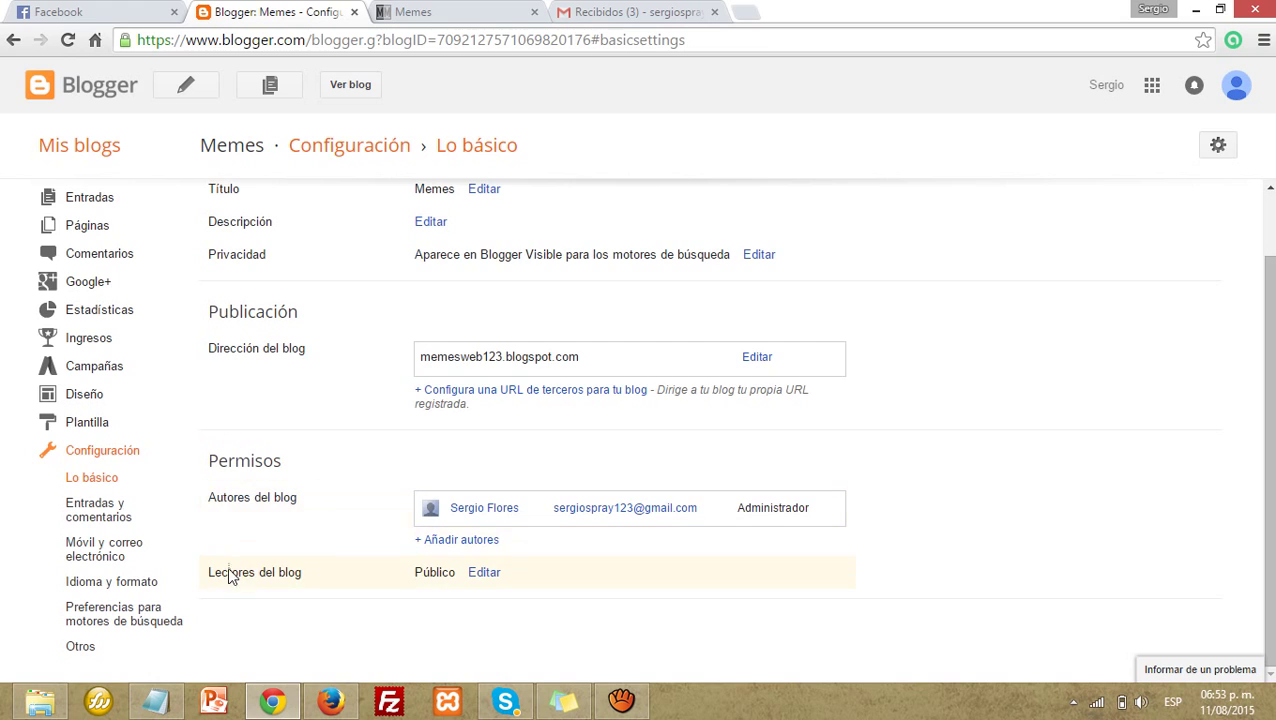
Step: Highlight the Lectores del blog and Autores del blog labels under Permisos
{"action": "left_click_drag", "start_coordinate": [212, 580], "coordinate": [313, 574]}
{"action": "left_click", "coordinate": [313, 574]}
{"action": "left_click_drag", "start_coordinate": [209, 578], "coordinate": [308, 569]}
{"action": "left_click", "coordinate": [309, 570]}
{"action": "left_click_drag", "start_coordinate": [299, 572], "coordinate": [322, 580]}
{"action": "left_click", "coordinate": [210, 581]}
{"action": "left_click", "coordinate": [279, 541]}
{"action": "left_click_drag", "start_coordinate": [211, 498], "coordinate": [320, 500]}
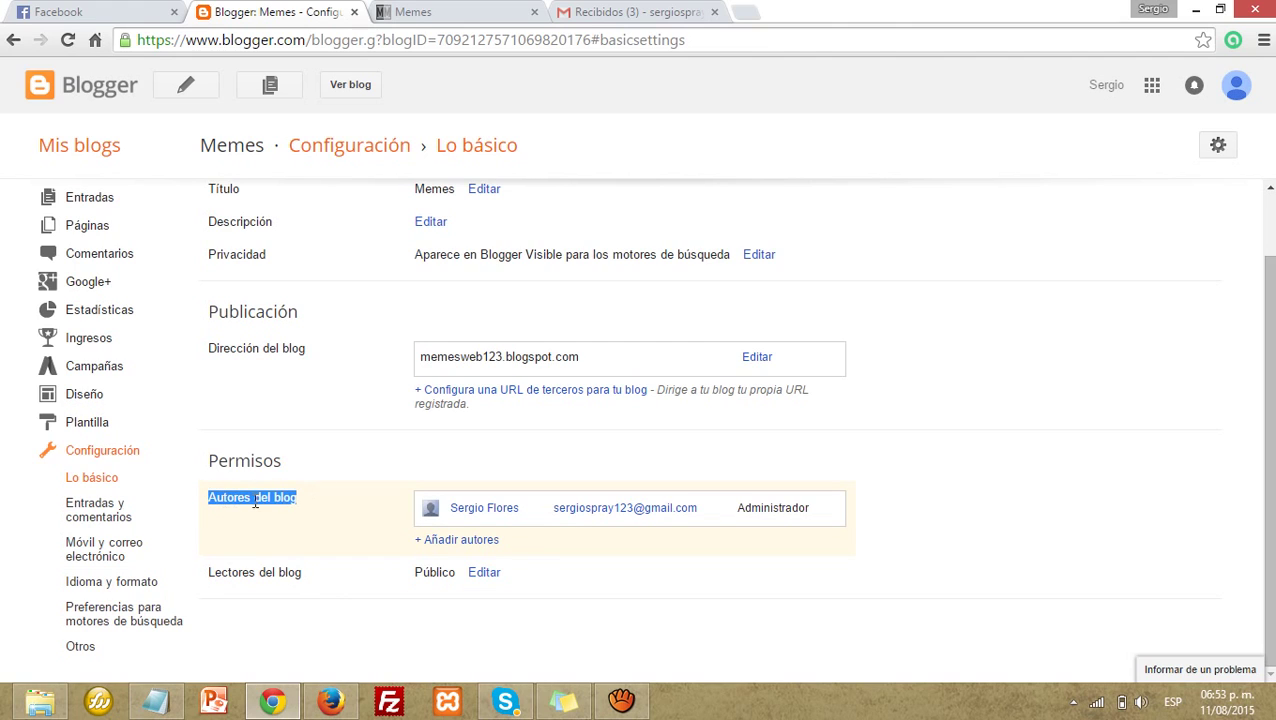
{"action": "left_click", "coordinate": [321, 498]}
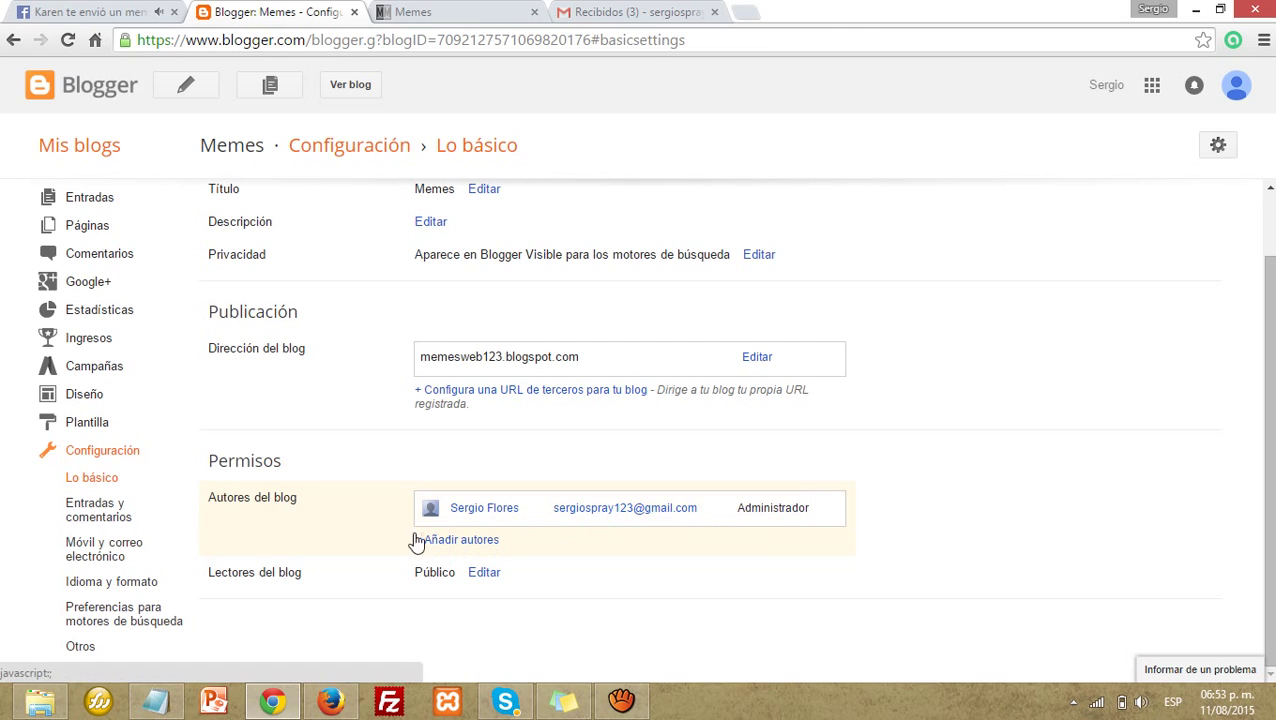
Step: Invite the second account's Gmail address as a Memes author through Añadir autores
{"action": "left_click", "coordinate": [459, 543]}
{"action": "scroll", "coordinate": [478, 576], "scroll_direction": "down", "scroll_amount": 1}
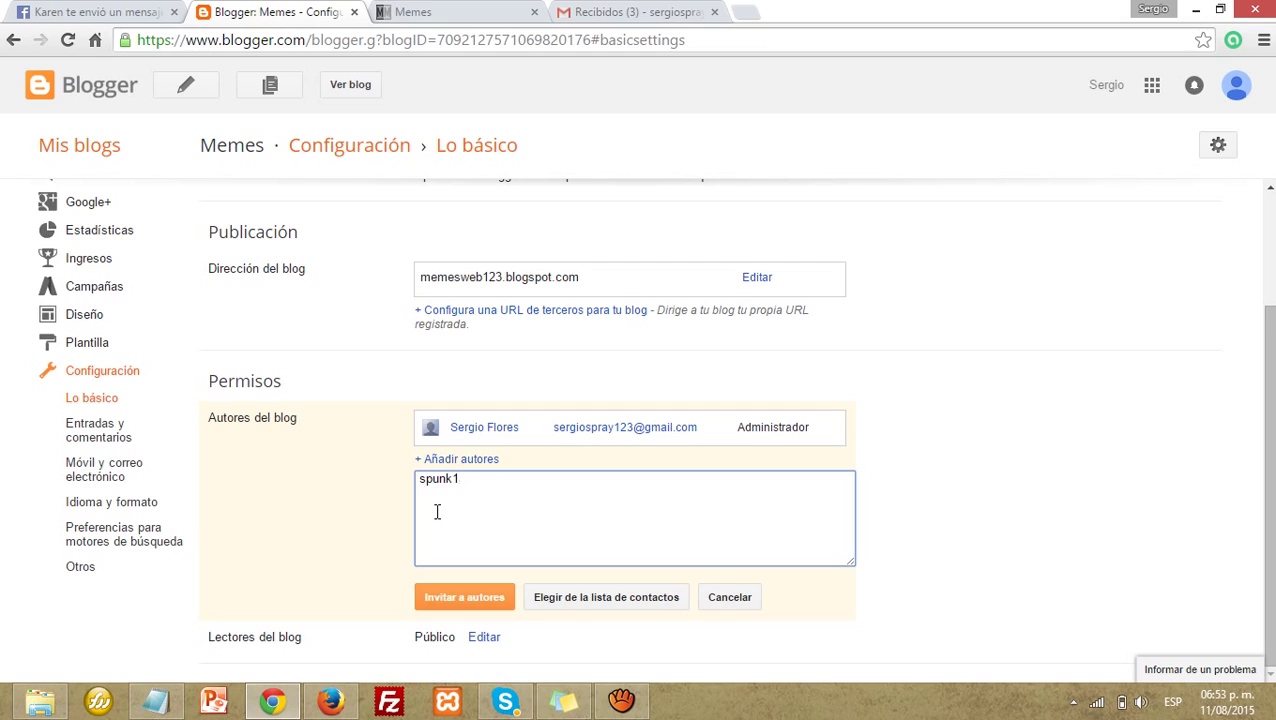
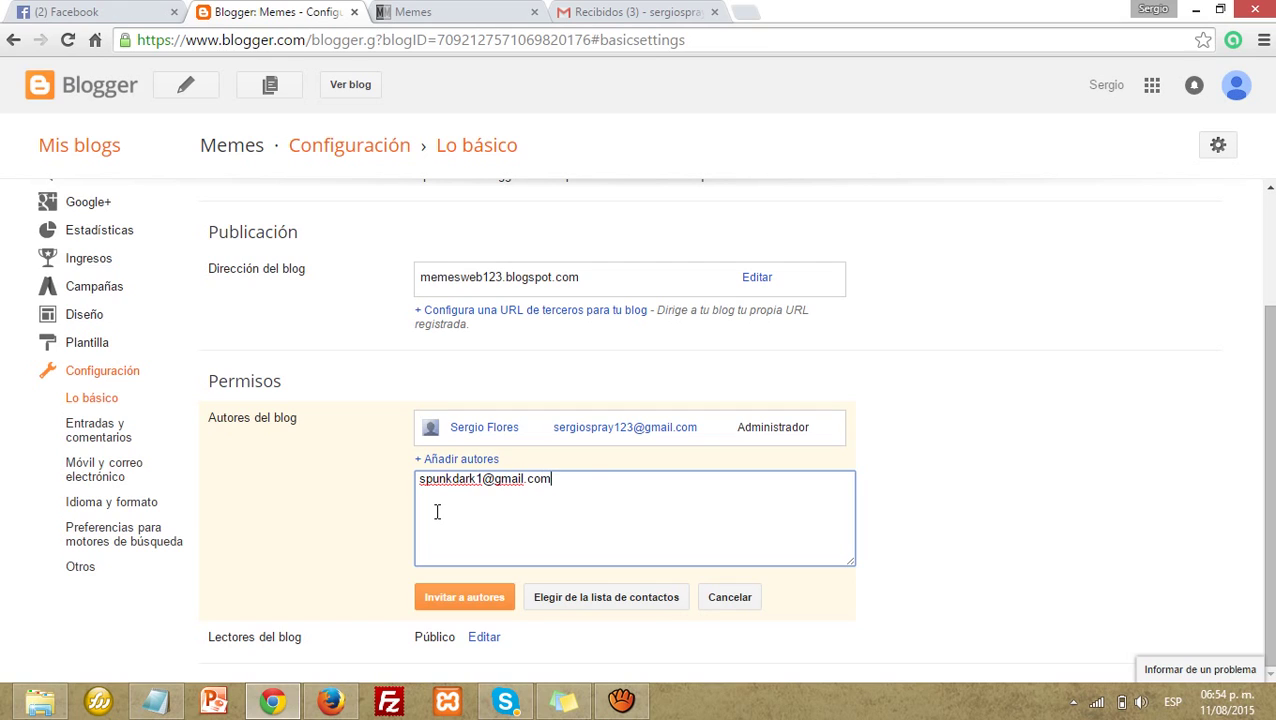
{"action": "left_click_drag", "start_coordinate": [590, 478], "coordinate": [356, 478]}
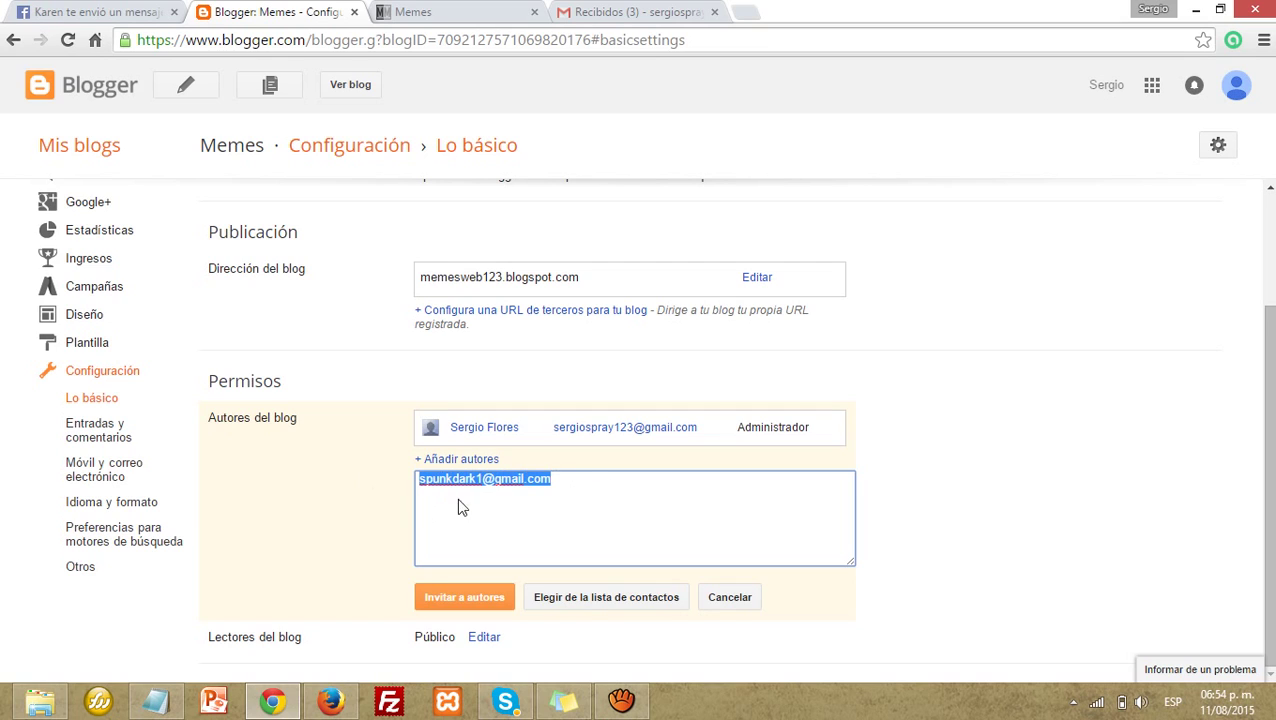
{"action": "left_click", "coordinate": [455, 600]}
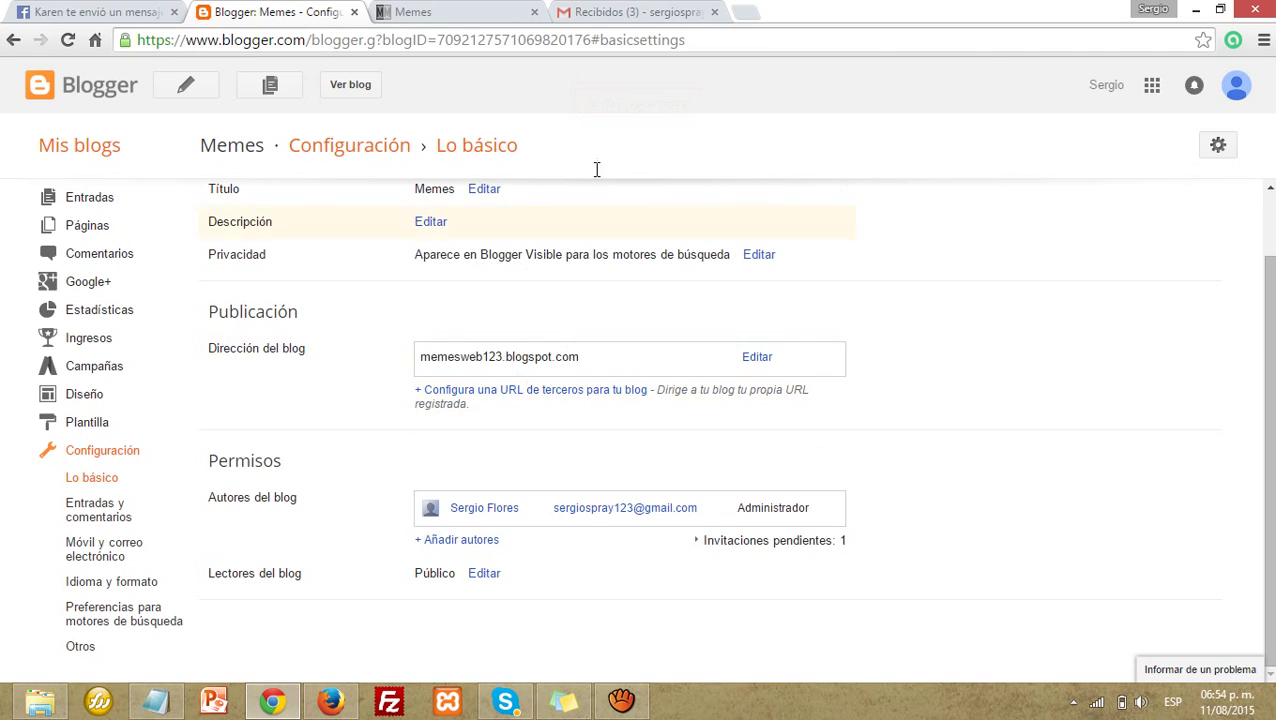
{"action": "left_click", "coordinate": [330, 703]}
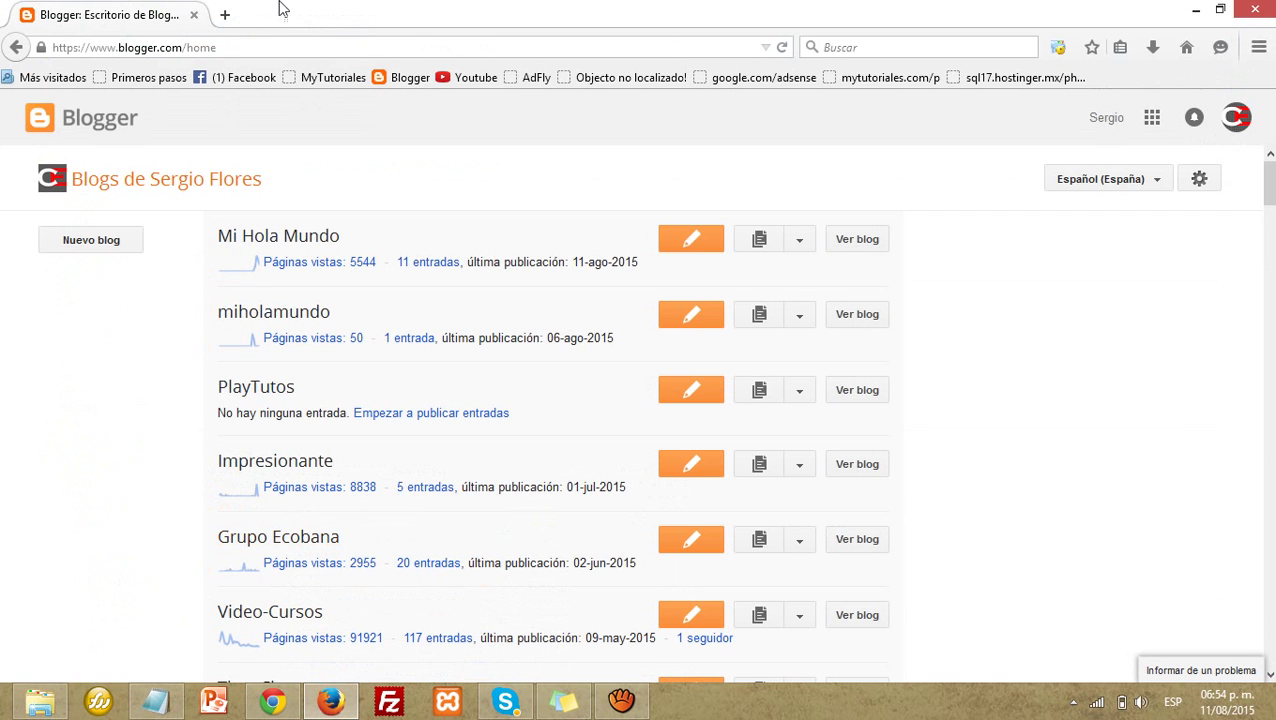
Step: Load Gmail in a new Firefox tab
{"action": "left_click", "coordinate": [223, 17]}
{"action": "key", "text": "ctrl+Tab"}
{"action": "left_click", "coordinate": [308, 21]}
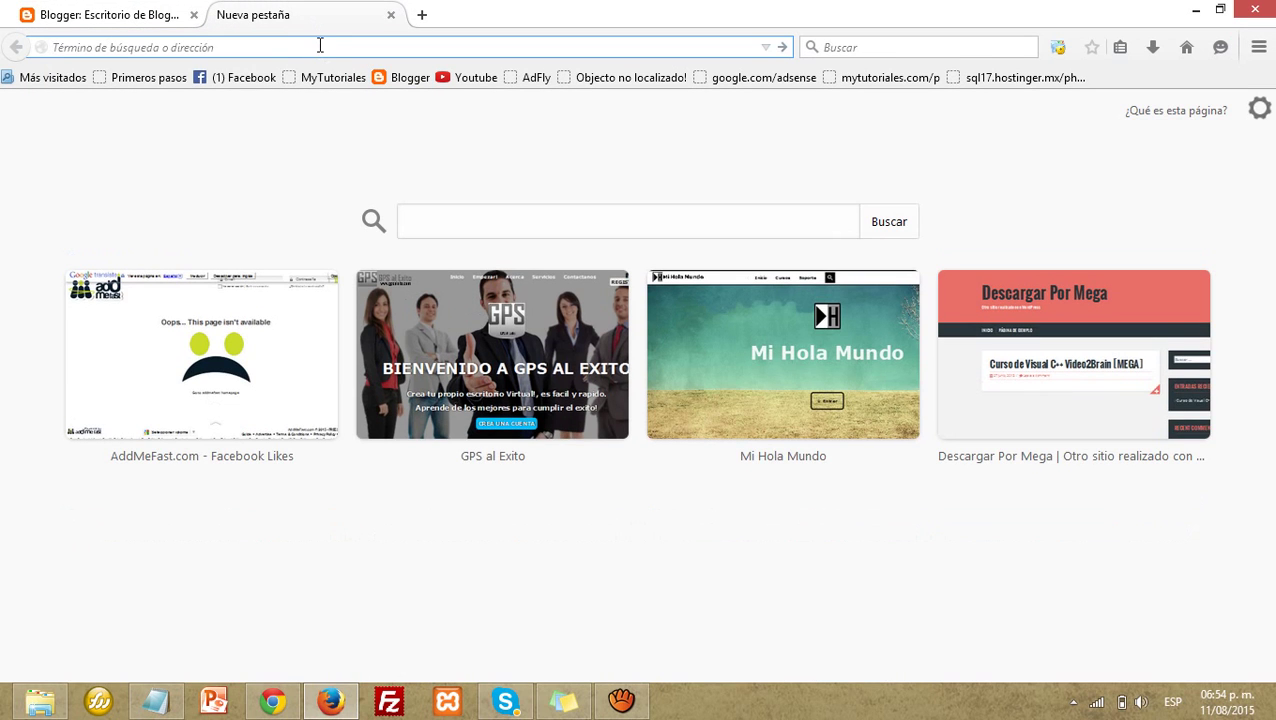
{"action": "type", "text": "g"}
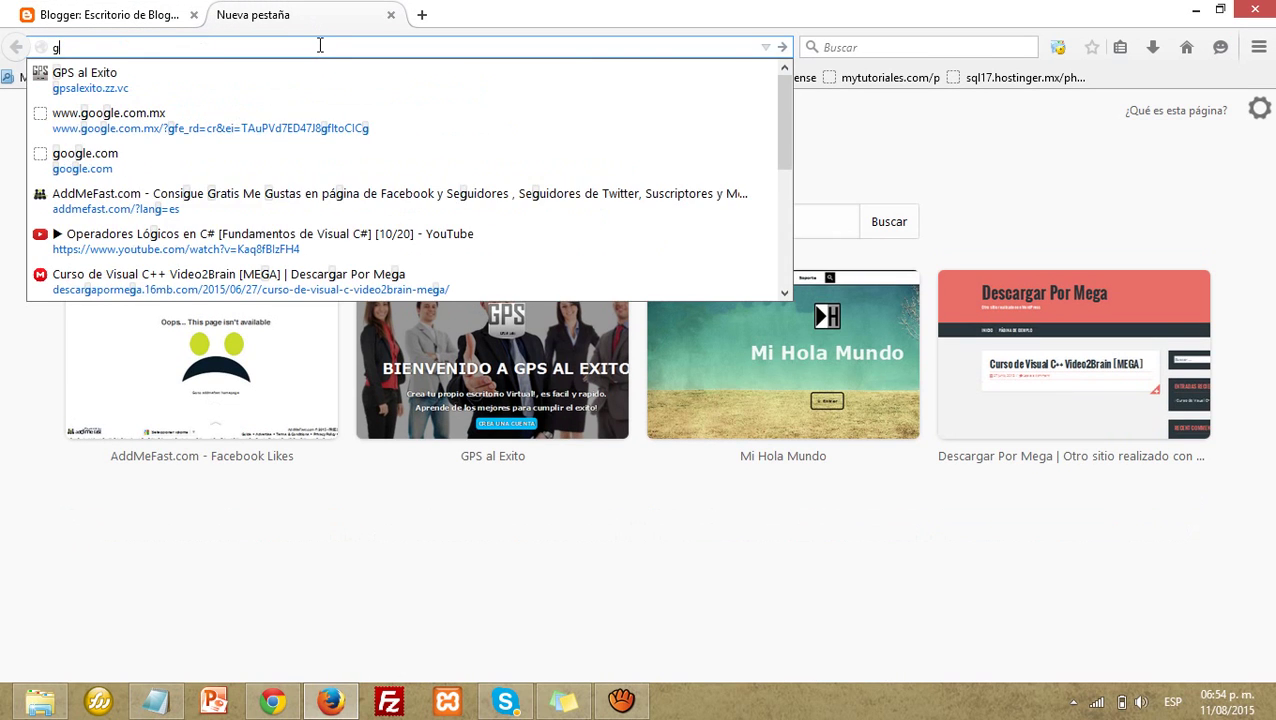
{"action": "type", "text": "mail.com"}
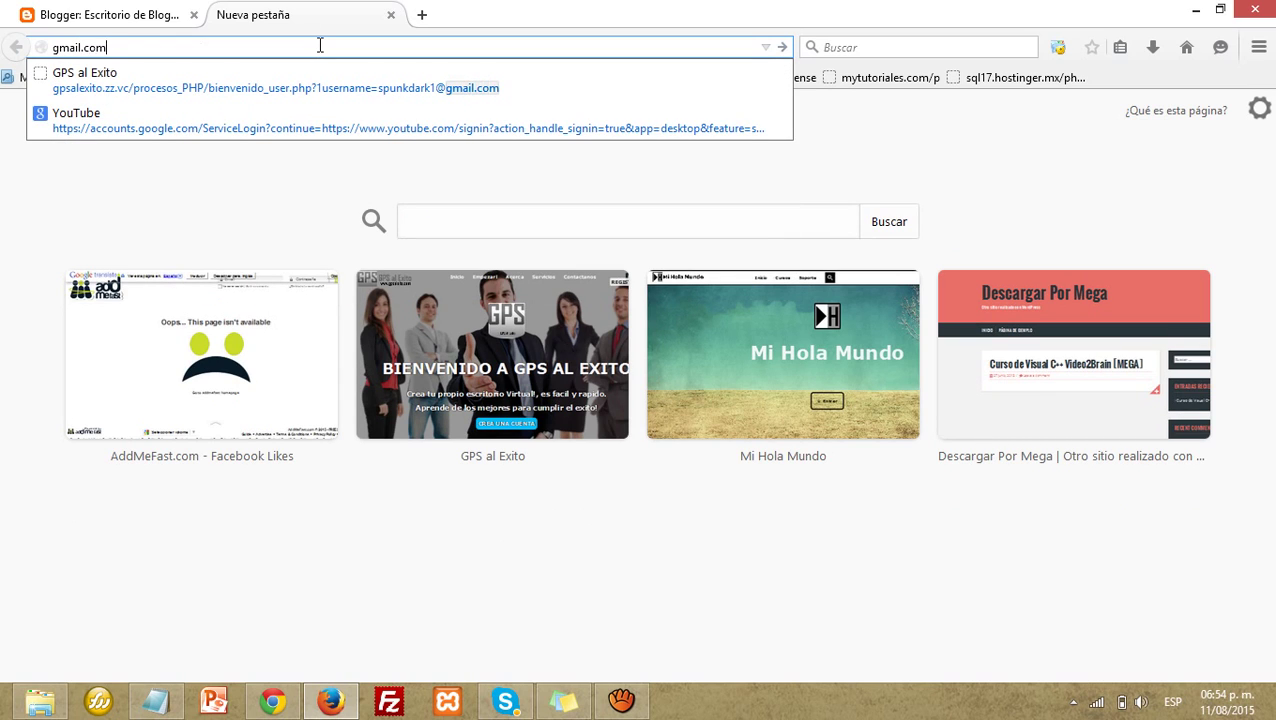
{"action": "key", "text": "Return"}
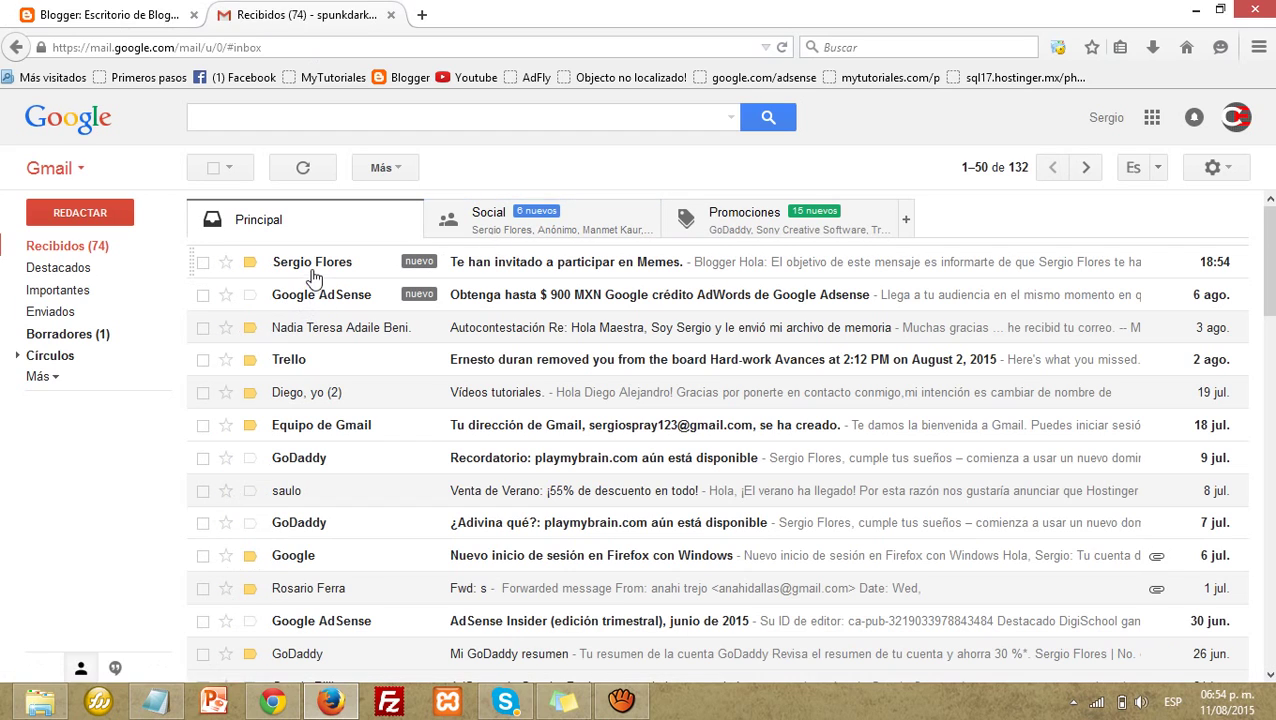
Step: Open the 'Te han invitado a participar en Memes.' email and choose Aceptar invitación
{"action": "left_click", "coordinate": [313, 270]}
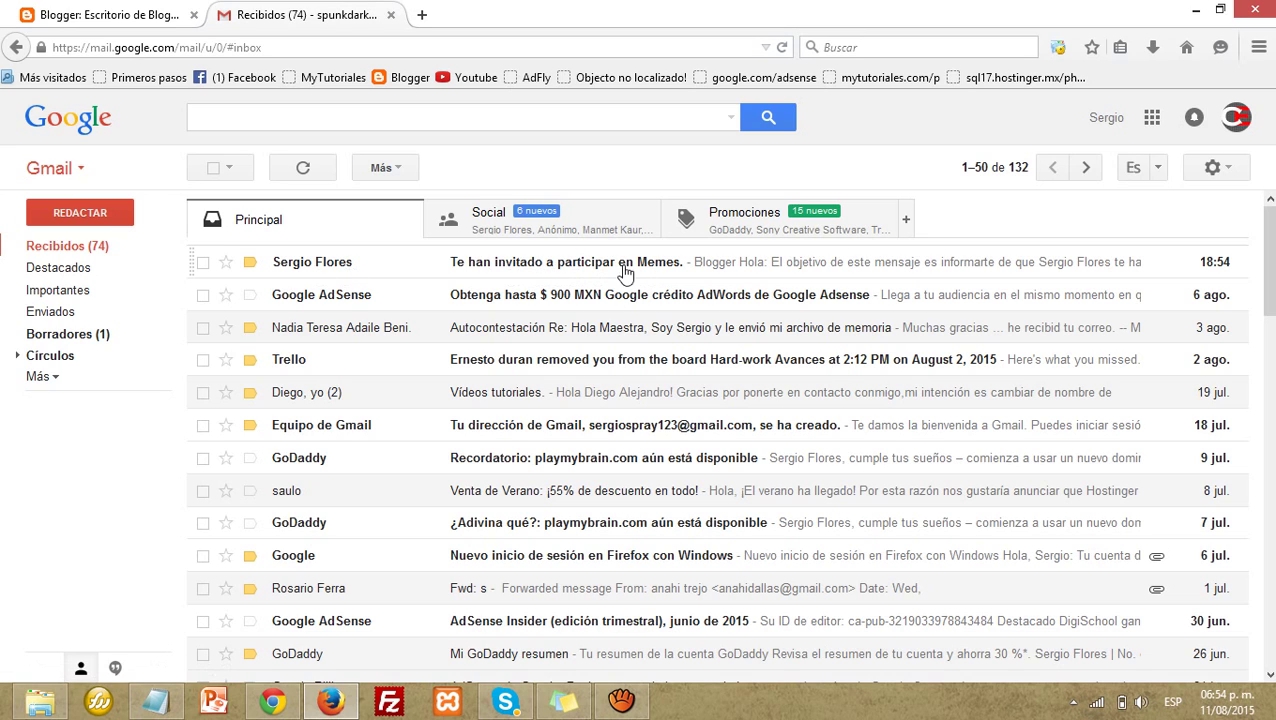
{"action": "left_click", "coordinate": [289, 265]}
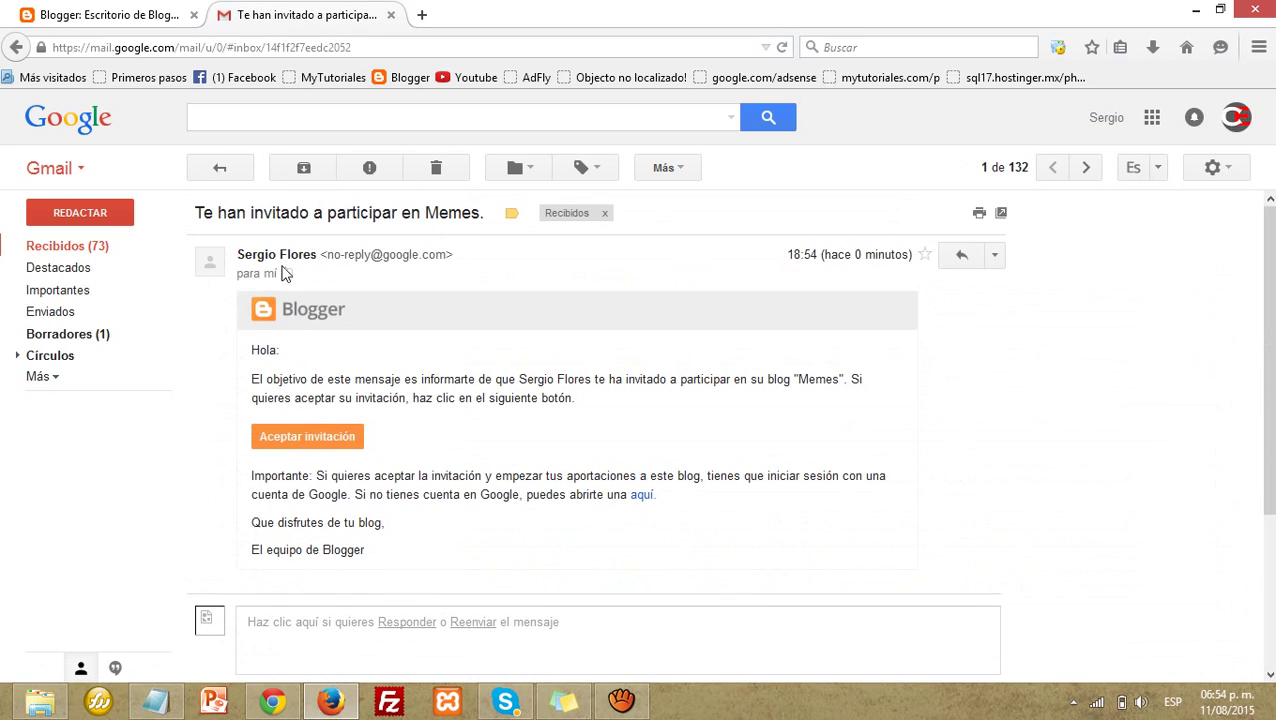
{"action": "left_click", "coordinate": [313, 432]}
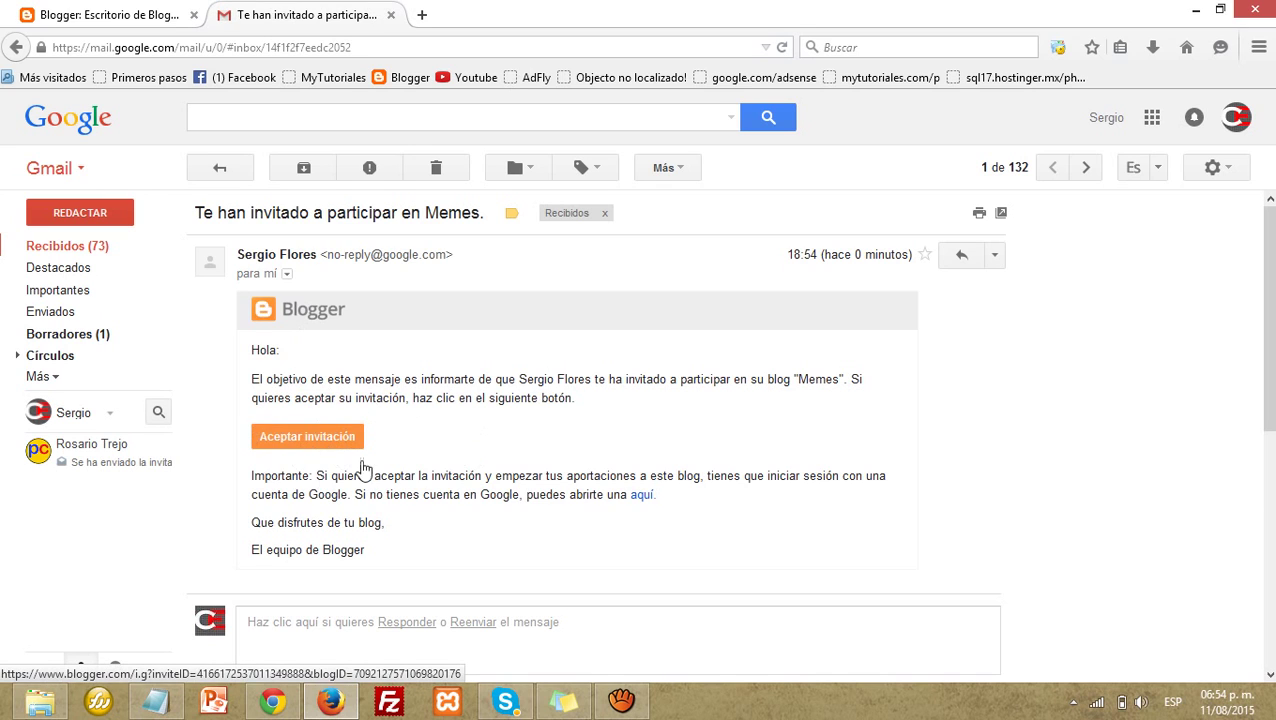
{"action": "left_click", "coordinate": [291, 441]}
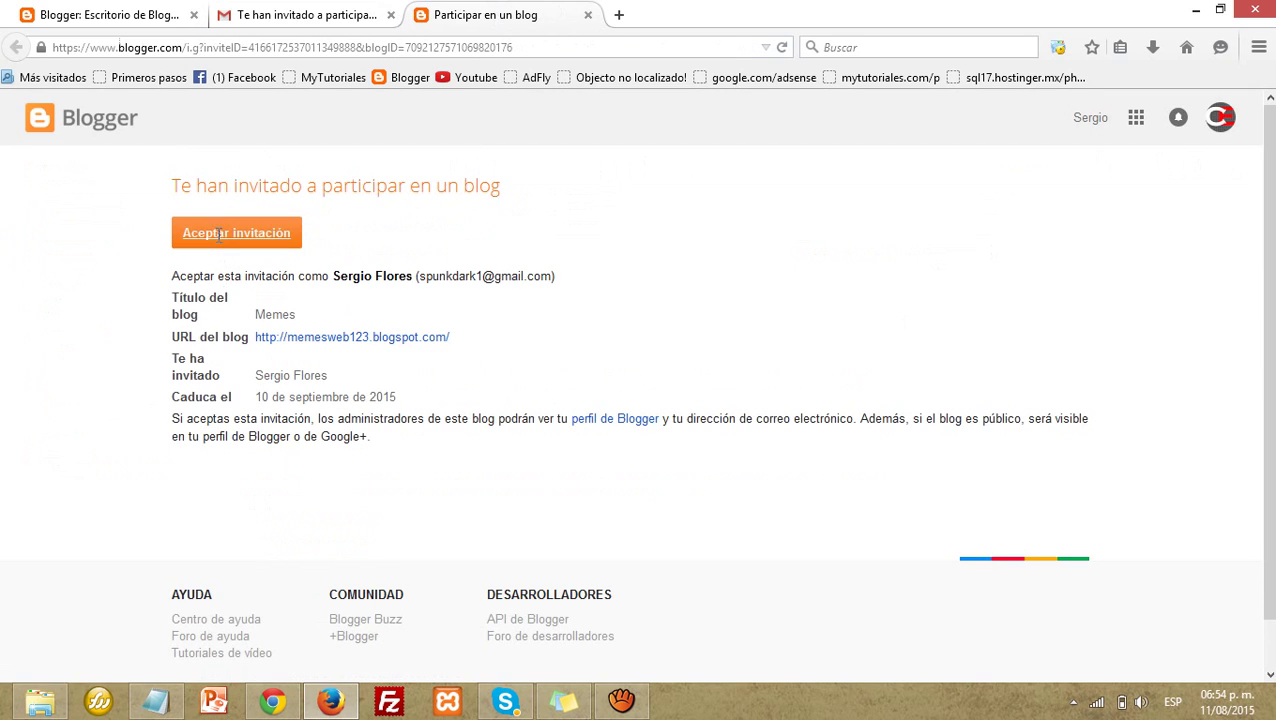
Step: Confirm joining the Memes blog as an author
{"action": "left_click", "coordinate": [228, 235]}
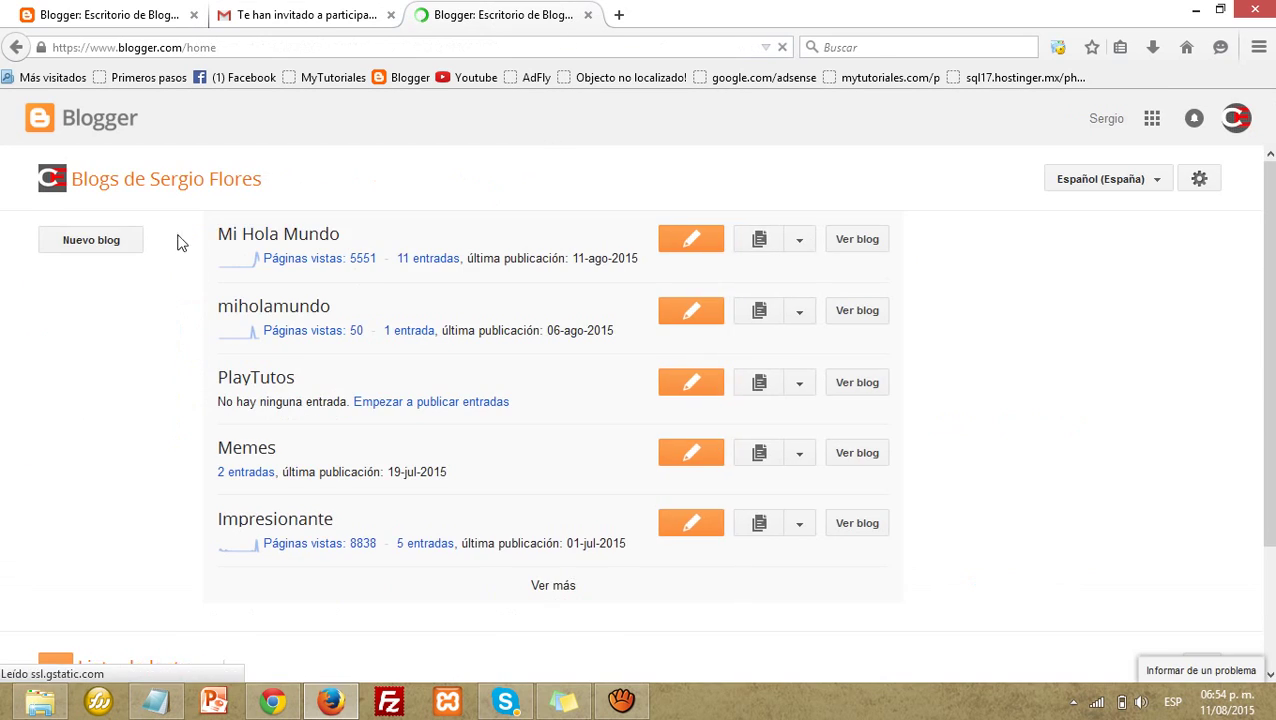
{"action": "scroll", "coordinate": [178, 343], "scroll_direction": "down", "scroll_amount": 3}
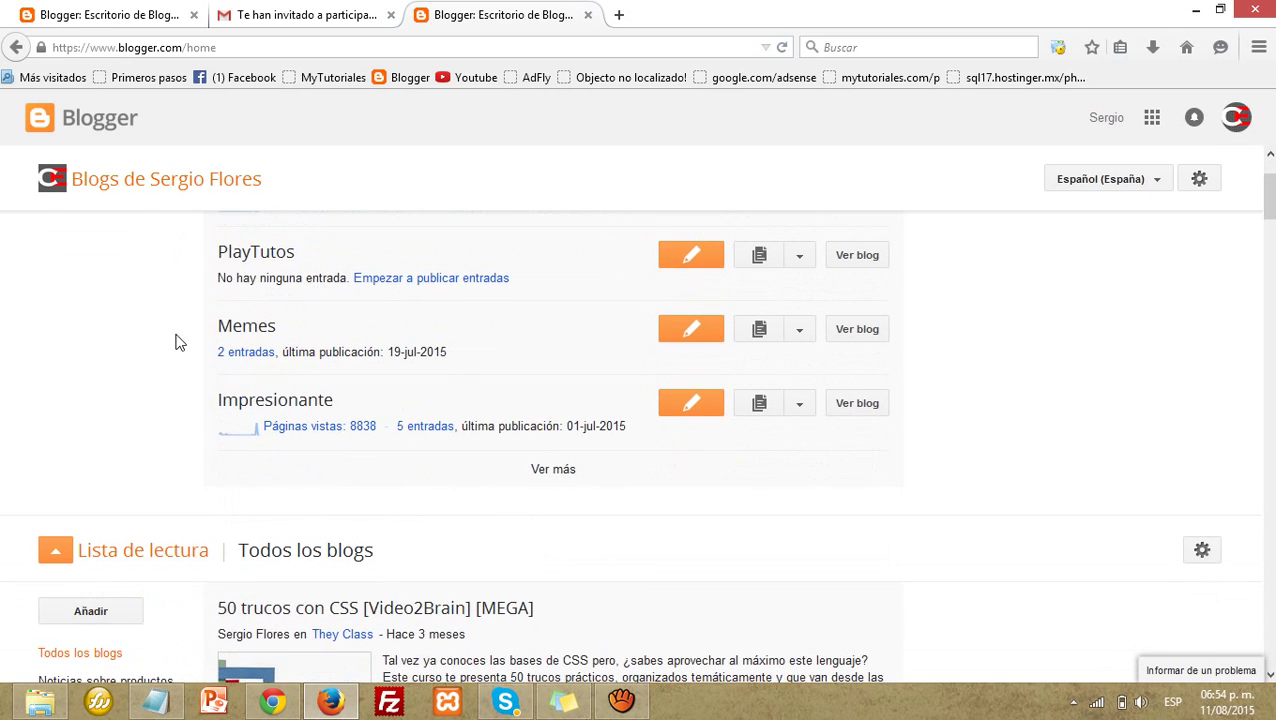
{"action": "scroll", "coordinate": [178, 342], "scroll_direction": "up", "scroll_amount": 3}
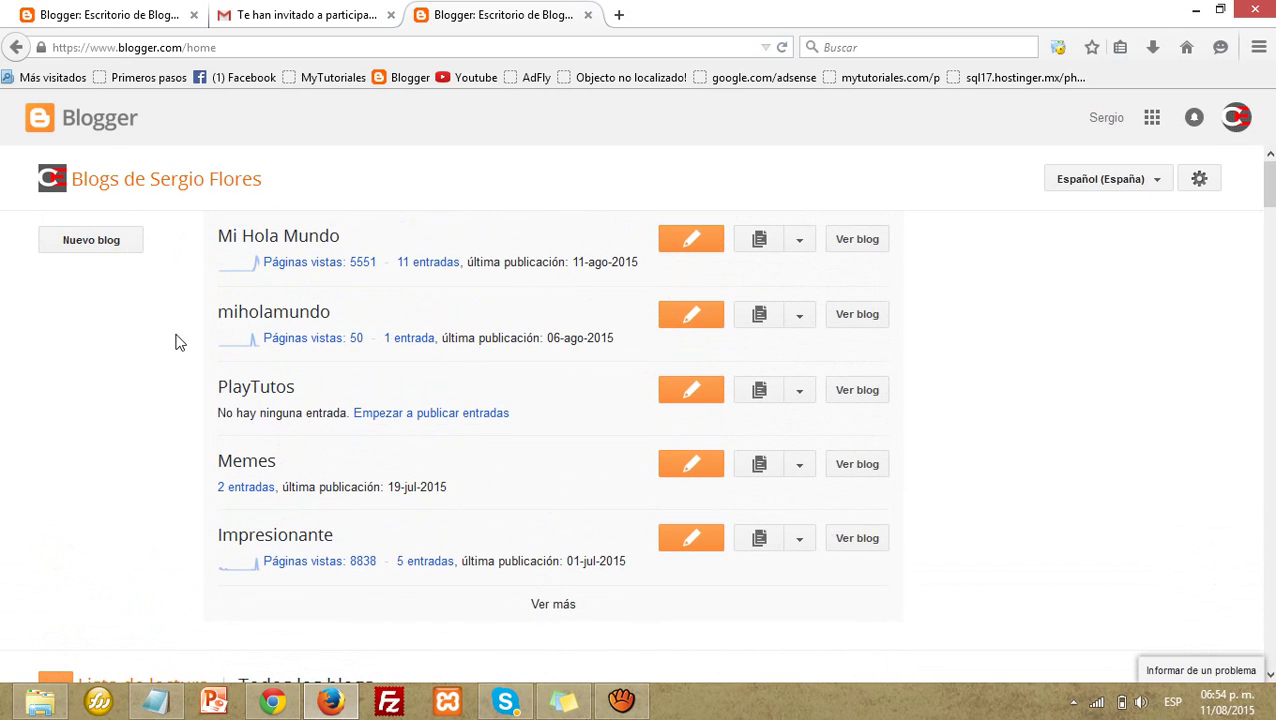
Step: Reload the blogs dashboard and open the Memes blog's posts list
{"action": "left_click", "coordinate": [782, 47]}
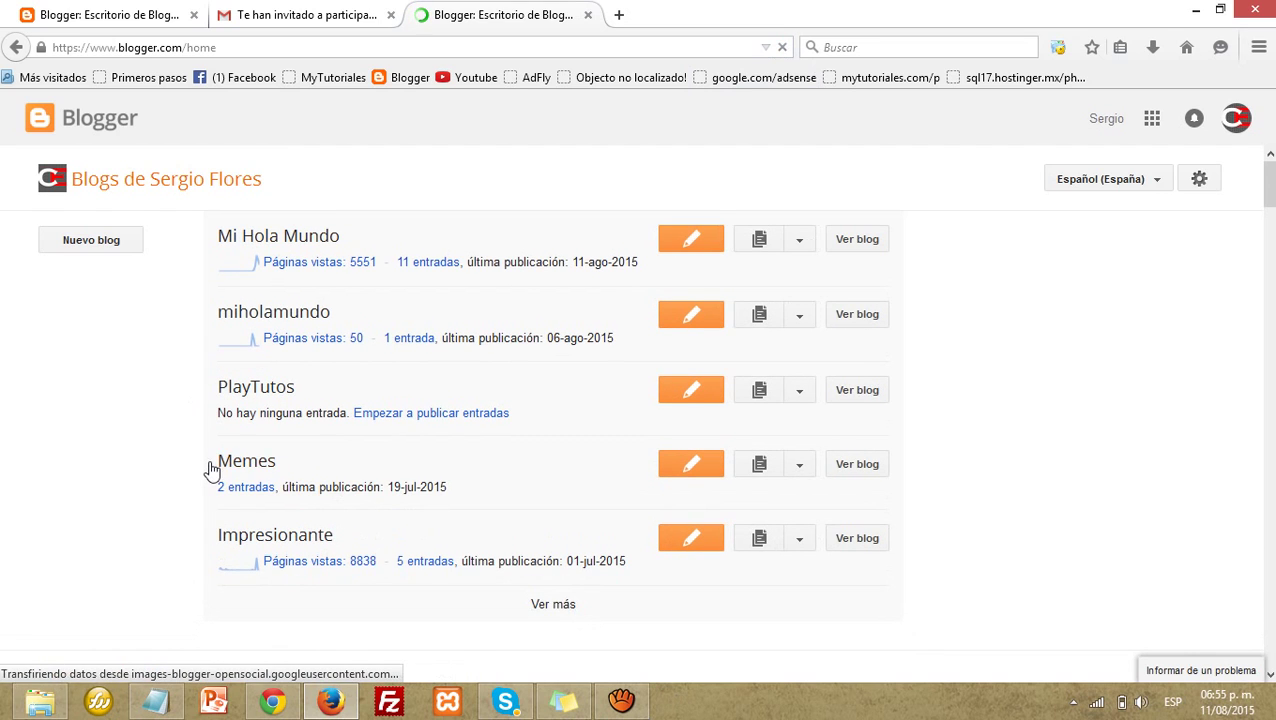
{"action": "scroll", "coordinate": [211, 470], "scroll_direction": "down", "scroll_amount": 2}
{"action": "left_click_drag", "start_coordinate": [211, 373], "coordinate": [490, 407]}
{"action": "left_click", "coordinate": [490, 407]}
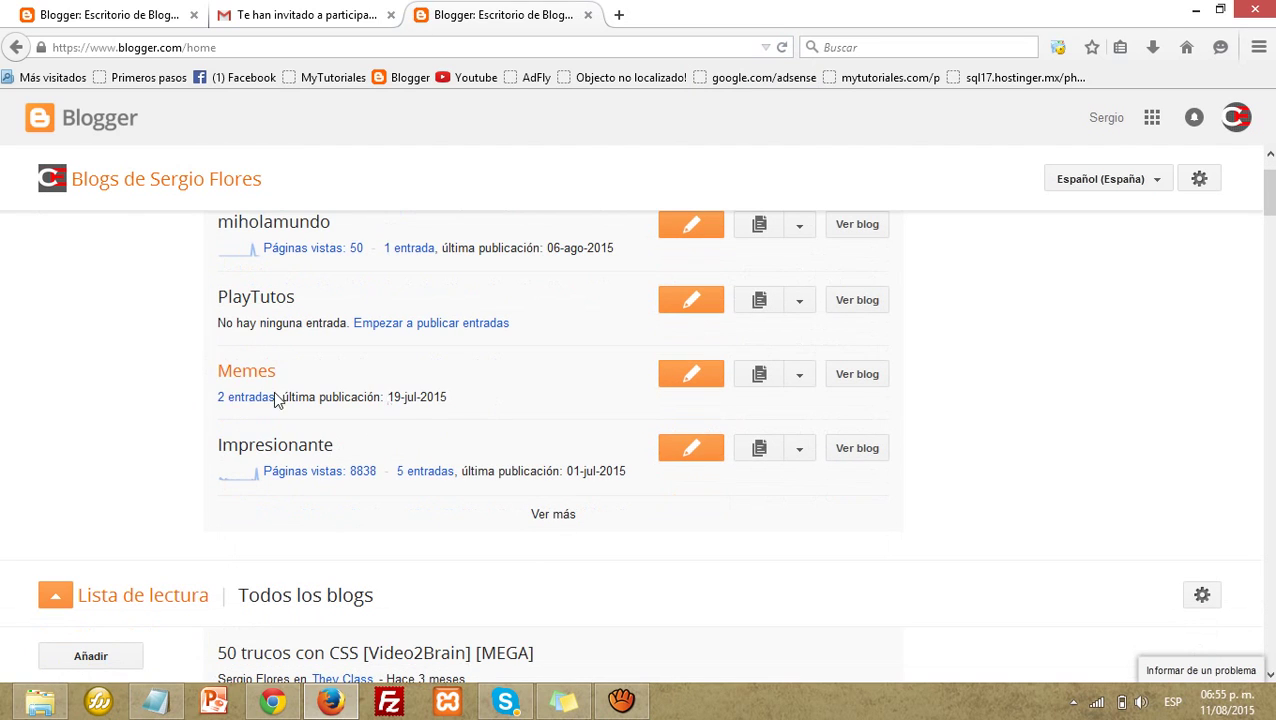
{"action": "left_click", "coordinate": [255, 372]}
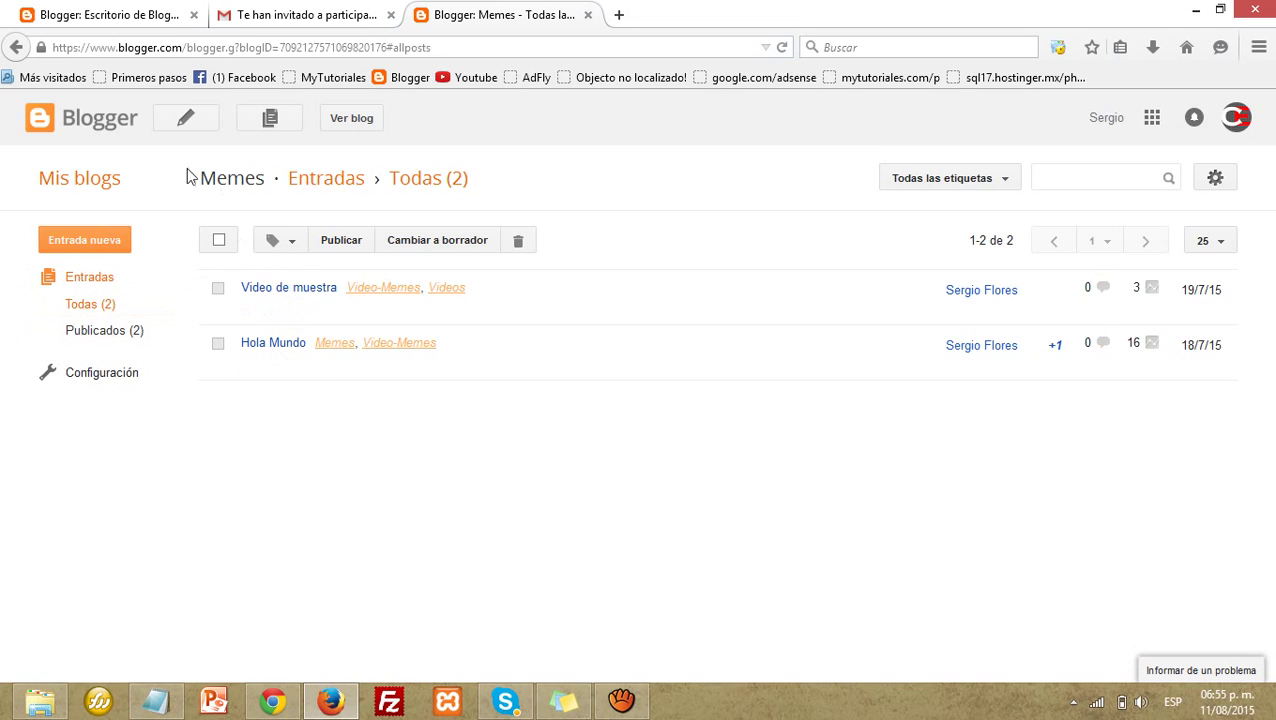
Step: Start a new Memes post, then leave the editor, leaving an untitled draft
{"action": "left_click", "coordinate": [178, 125]}
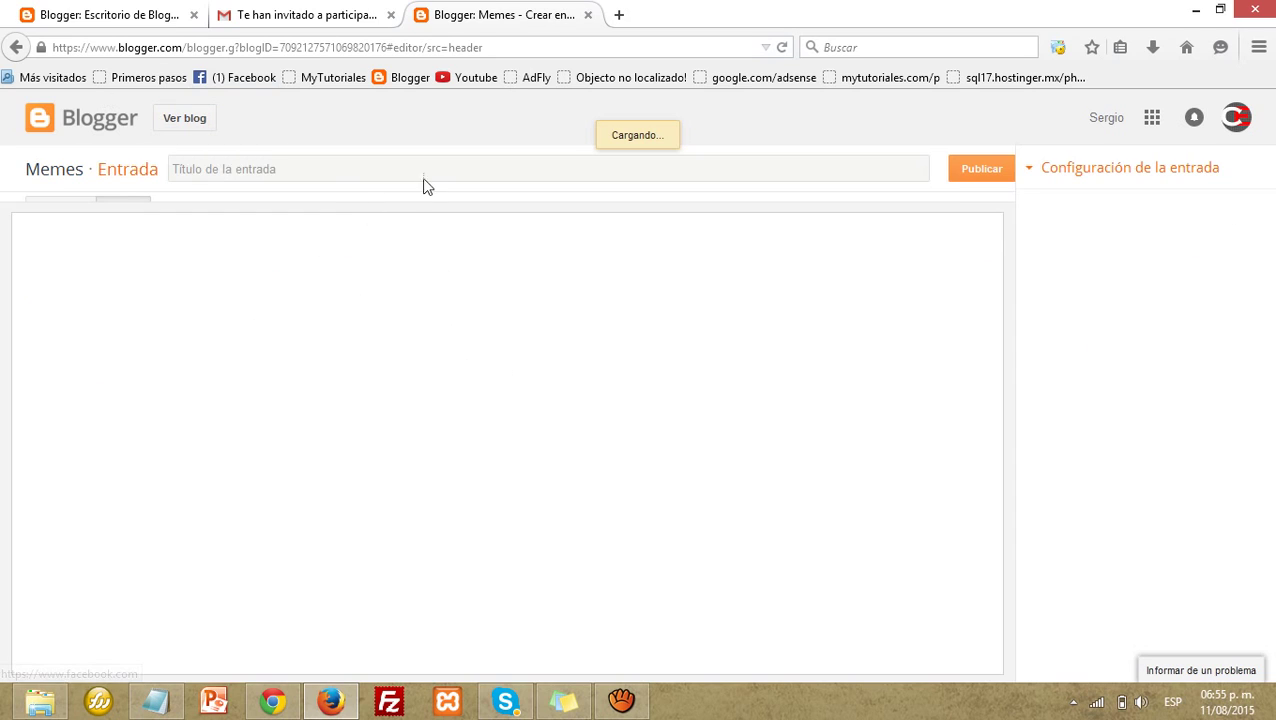
{"action": "left_click", "coordinate": [12, 48]}
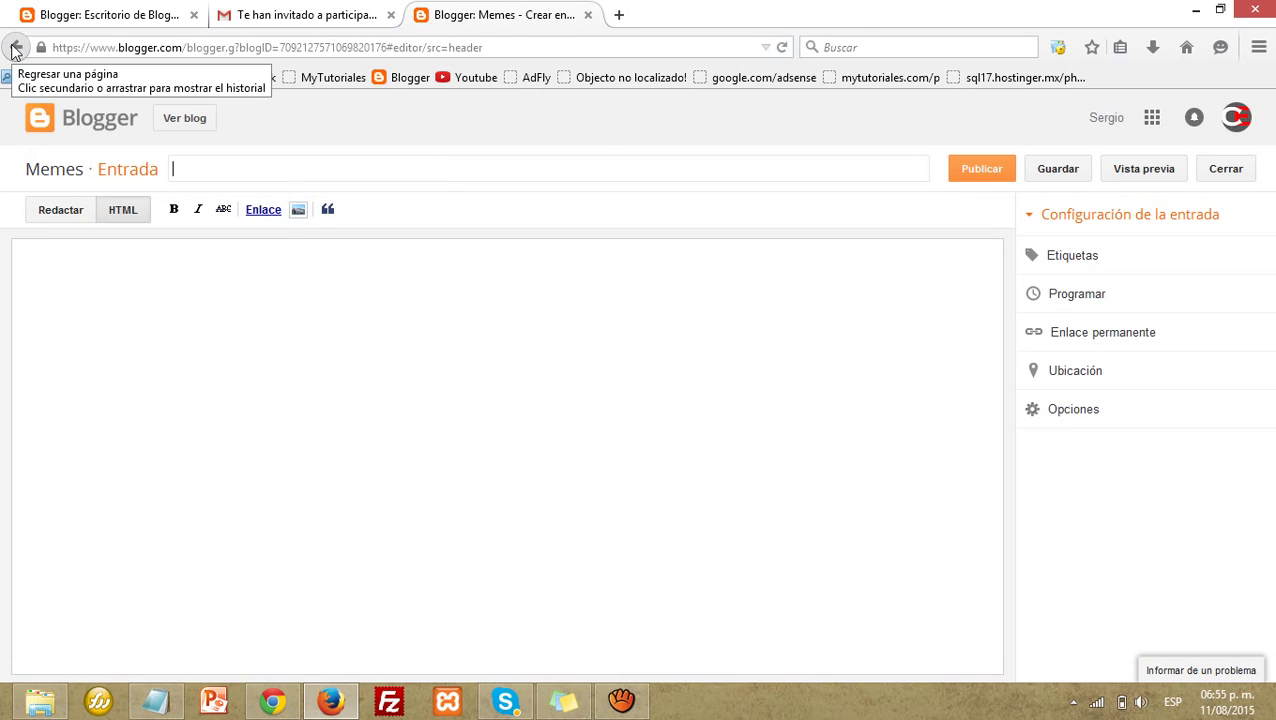
{"action": "left_click", "coordinate": [15, 47]}
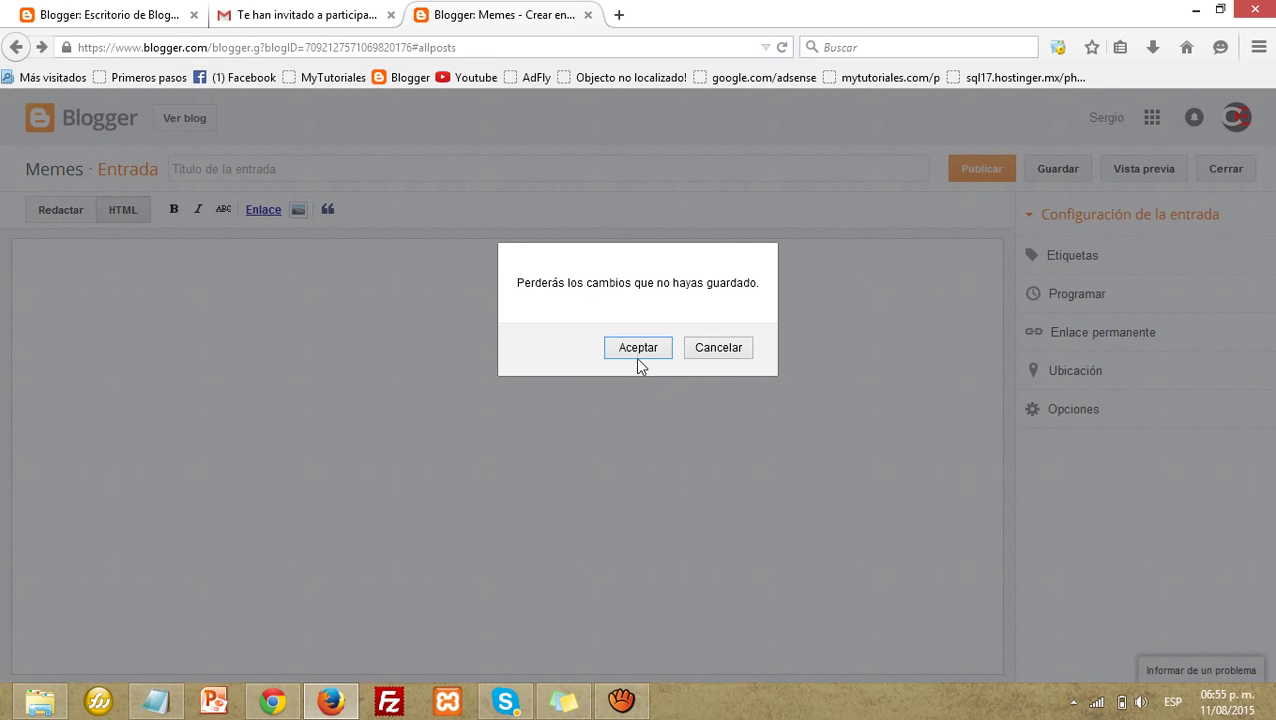
{"action": "left_click", "coordinate": [638, 350]}
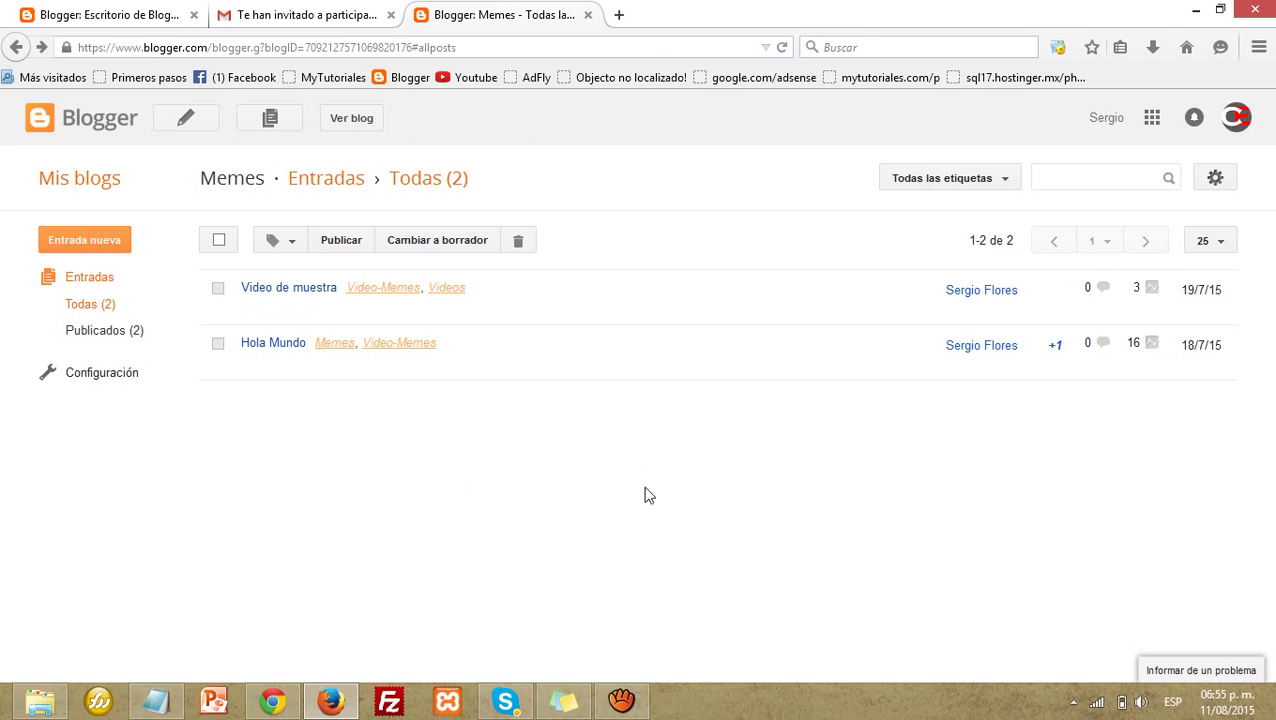
Step: Set emailed posts to save as drafts in Configuración, then return to Entradas without saving
{"action": "left_click", "coordinate": [90, 403]}
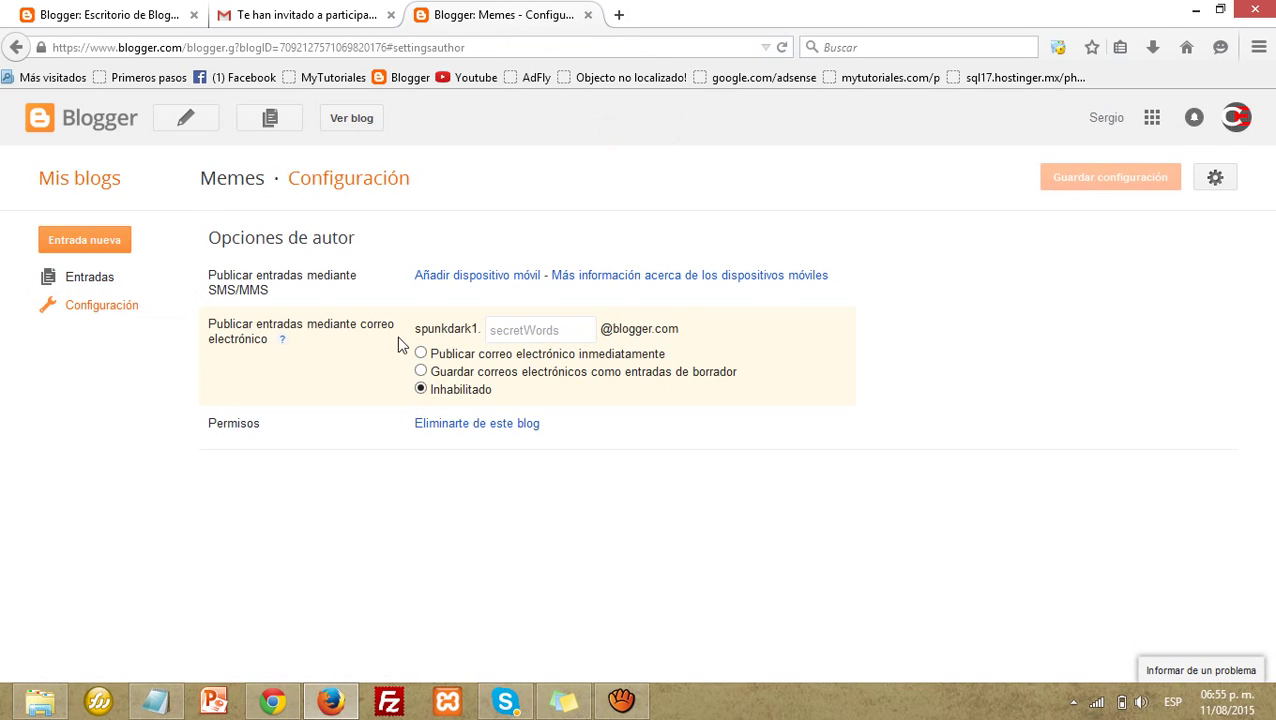
{"action": "left_click", "coordinate": [420, 371]}
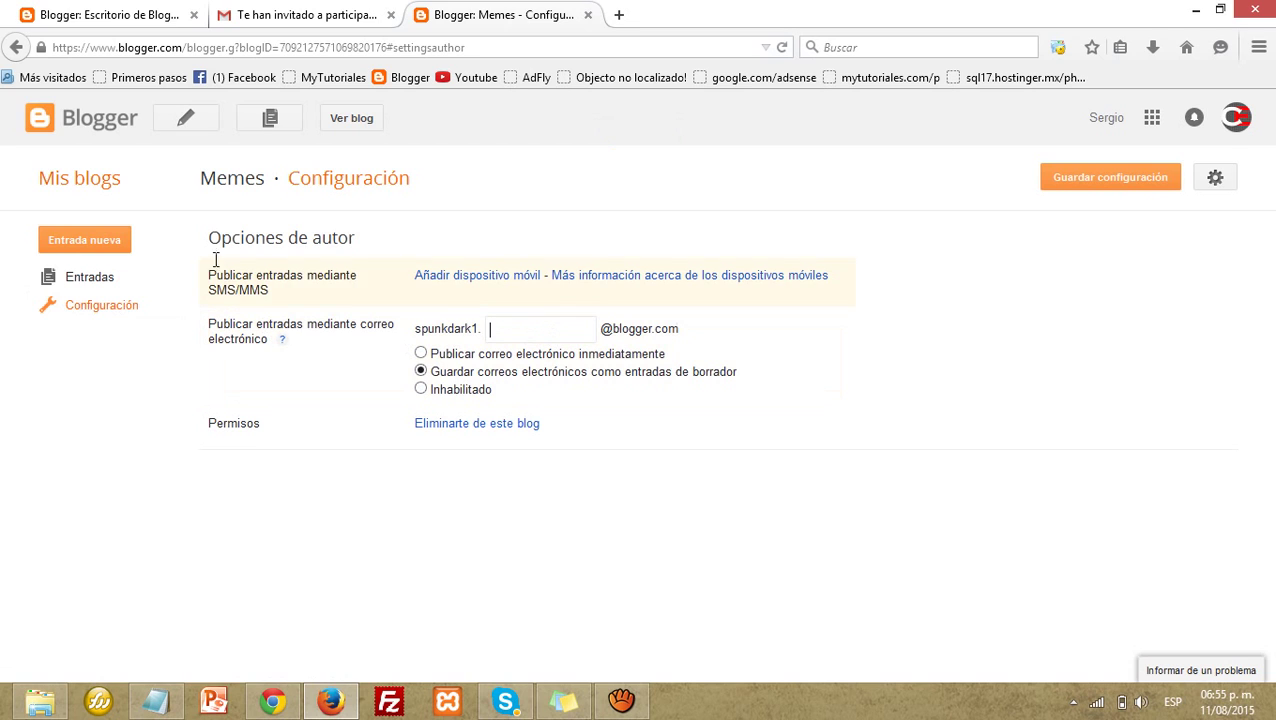
{"action": "left_click_drag", "start_coordinate": [207, 240], "coordinate": [308, 436]}
{"action": "left_click", "coordinate": [280, 325]}
{"action": "left_click_drag", "start_coordinate": [201, 324], "coordinate": [259, 345]}
{"action": "left_click", "coordinate": [541, 323]}
{"action": "left_click_drag", "start_coordinate": [670, 337], "coordinate": [408, 337]}
{"action": "left_click", "coordinate": [425, 321]}
{"action": "left_click", "coordinate": [89, 280]}
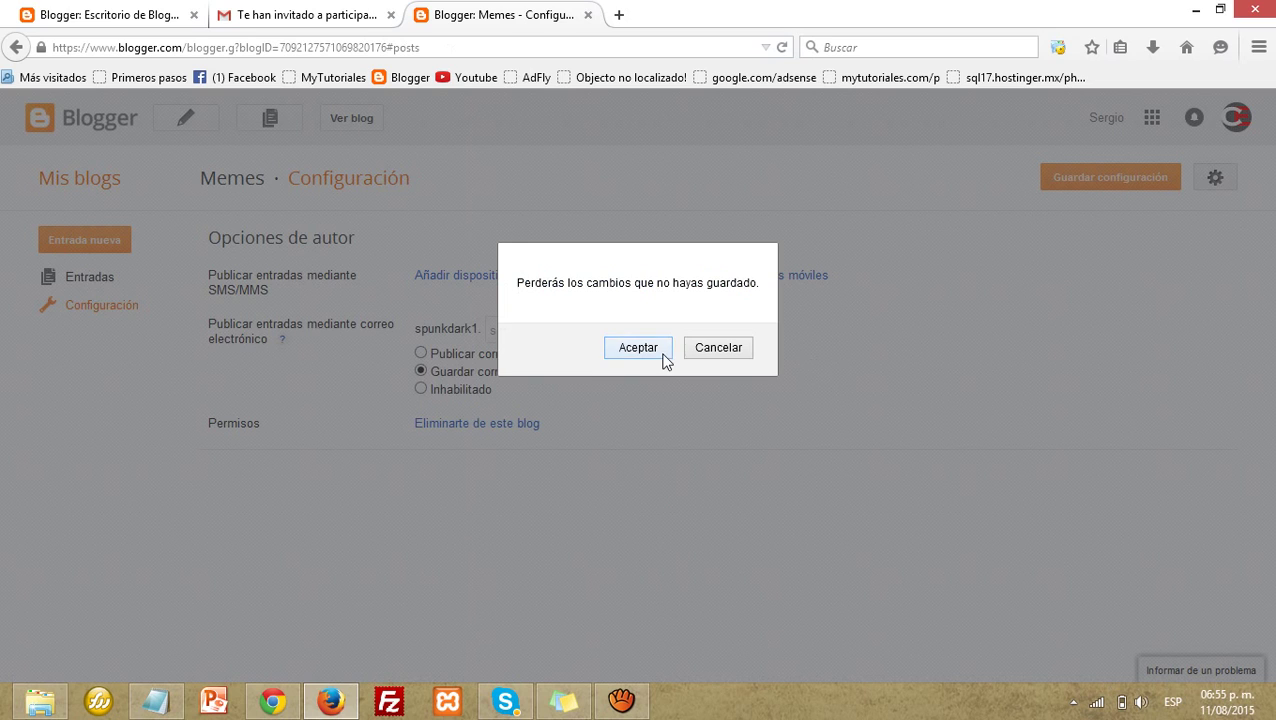
{"action": "left_click", "coordinate": [660, 353]}
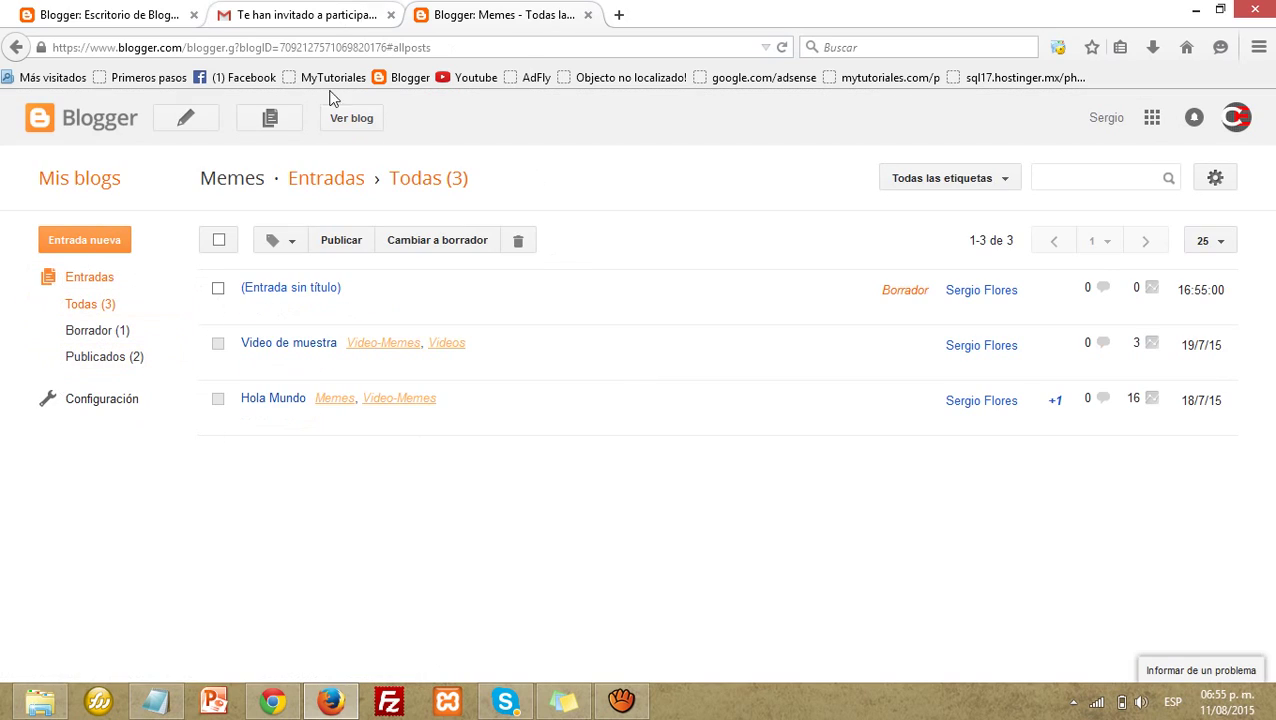
Step: In the owner's Lo básico page, open the Añadir autores form and reload the page
{"action": "left_click", "coordinate": [271, 700]}
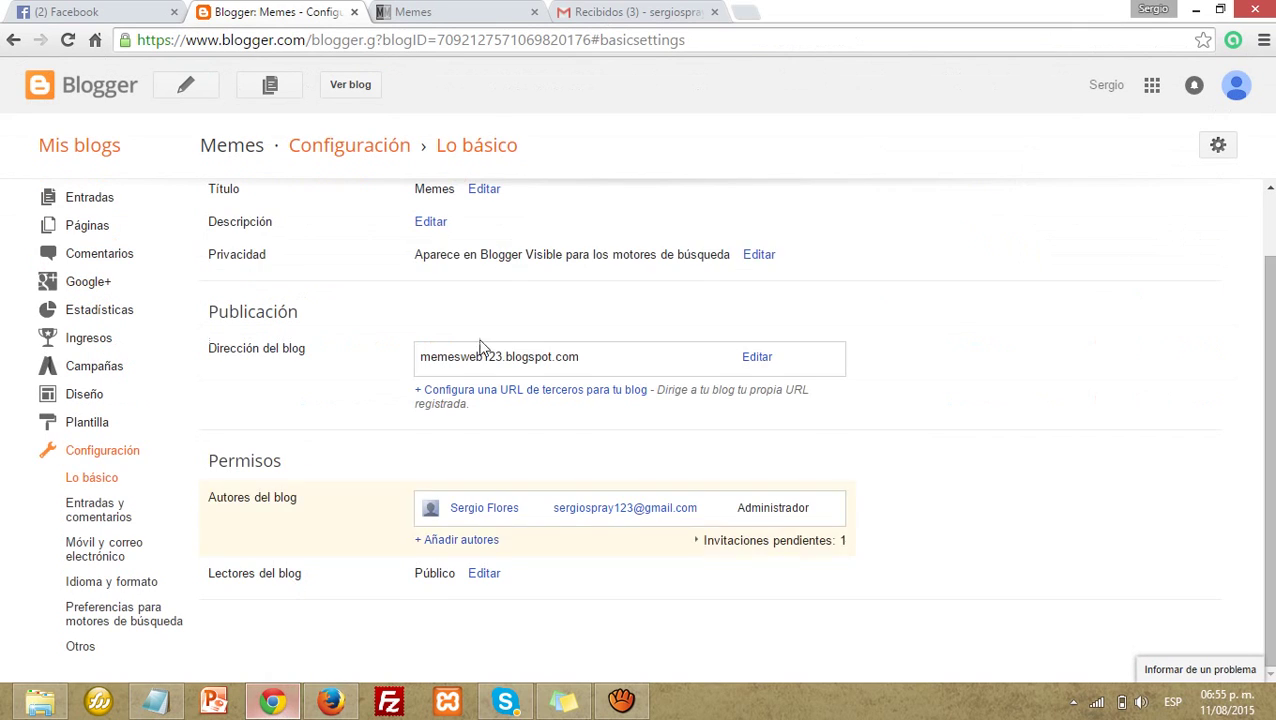
{"action": "scroll", "coordinate": [370, 428], "scroll_direction": "down", "scroll_amount": 1}
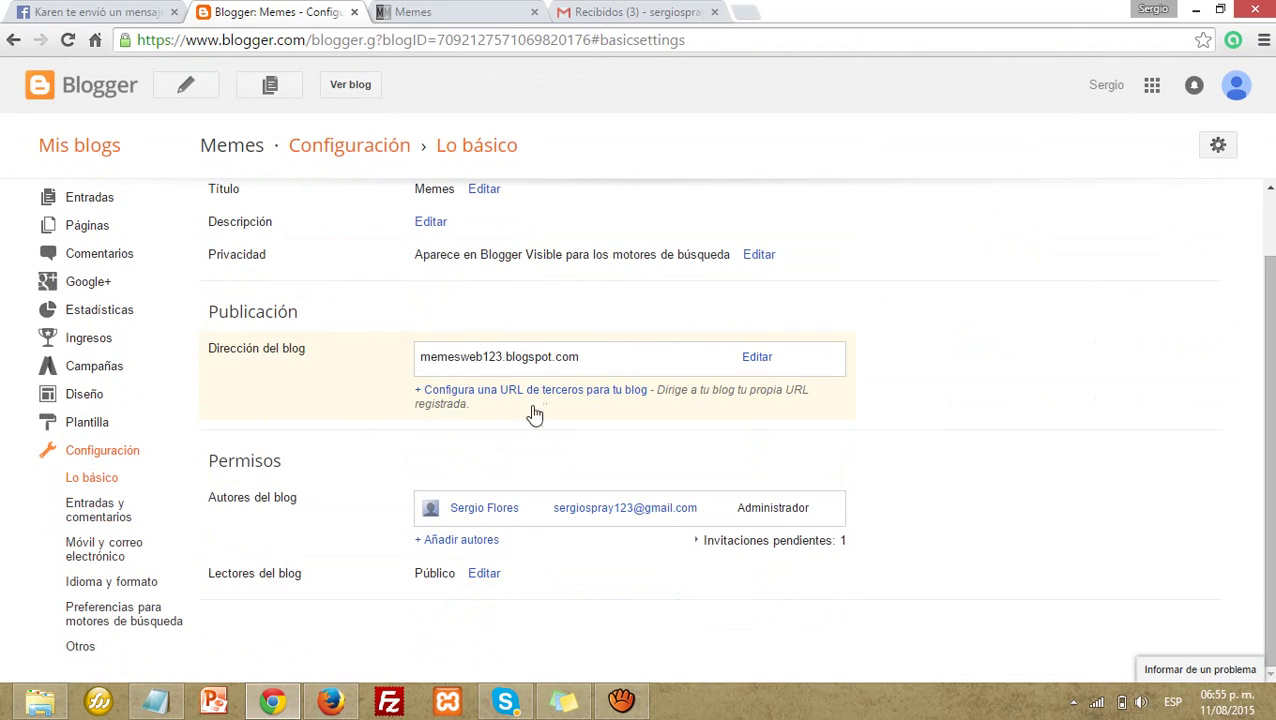
{"action": "left_click_drag", "start_coordinate": [416, 223], "coordinate": [530, 215]}
{"action": "left_click", "coordinate": [545, 208]}
{"action": "triple_click", "coordinate": [545, 513]}
{"action": "left_click", "coordinate": [476, 589]}
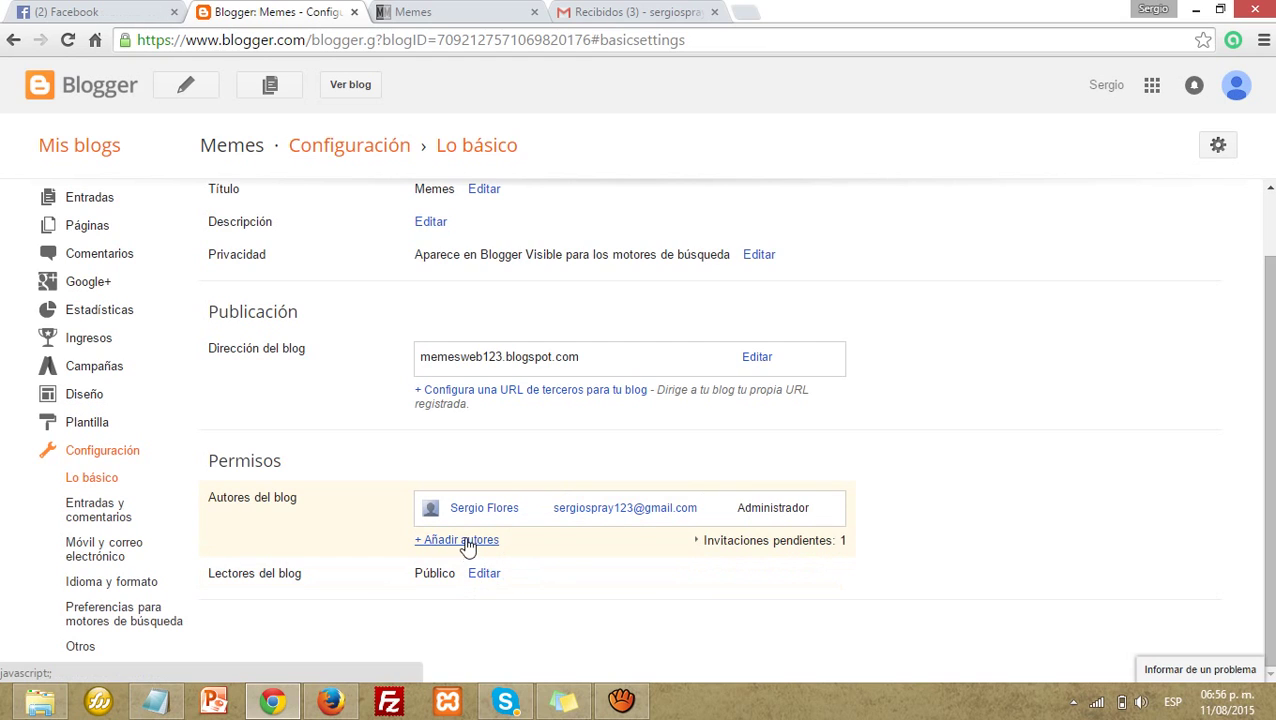
{"action": "left_click", "coordinate": [466, 542]}
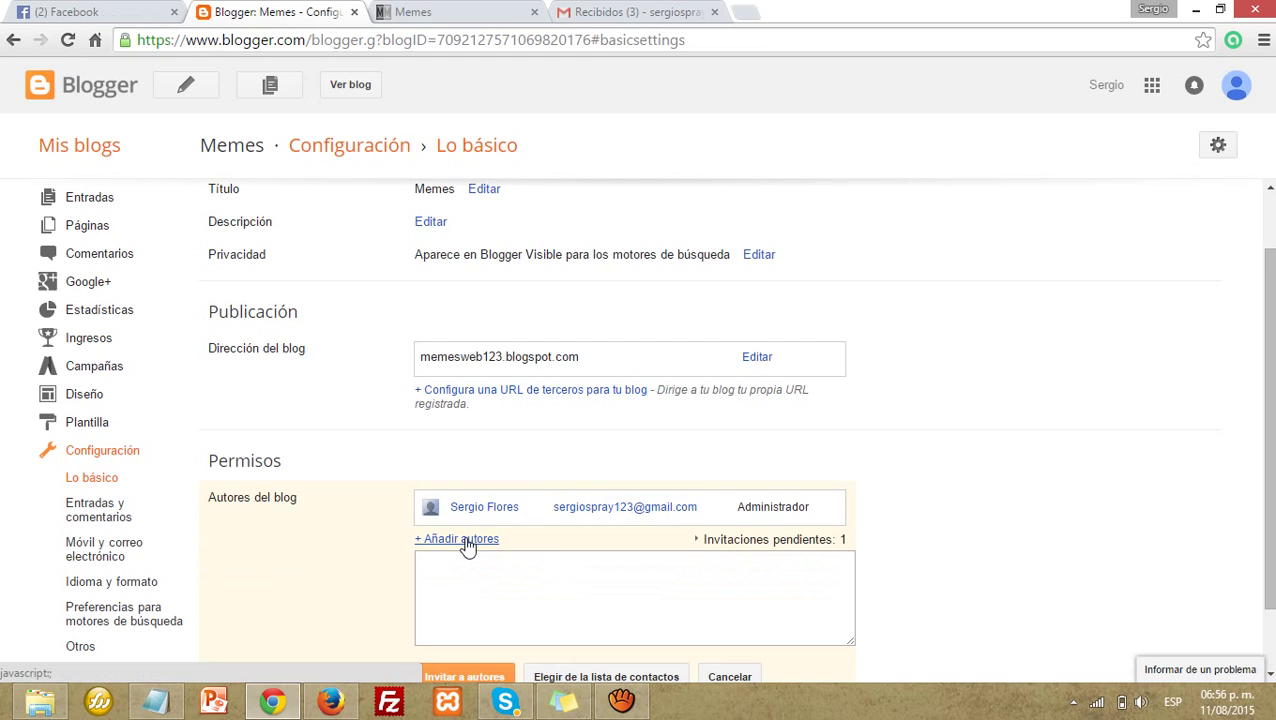
{"action": "left_click", "coordinate": [67, 40]}
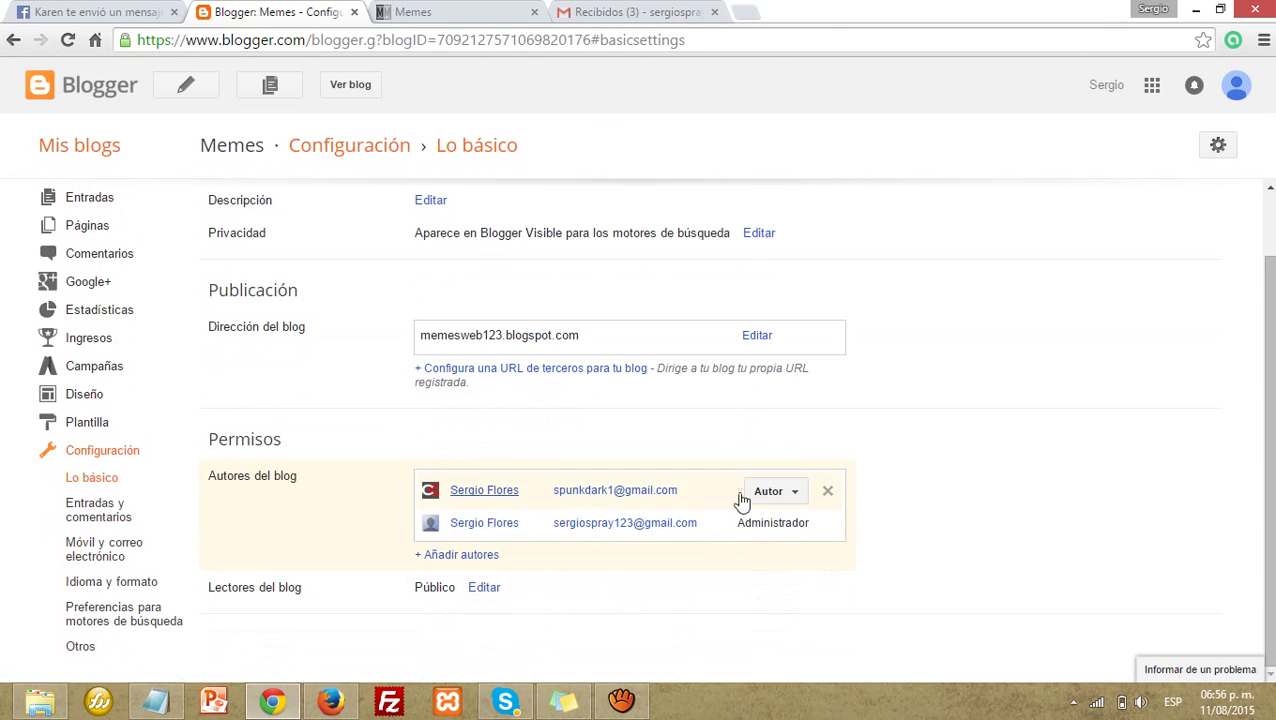
Step: Change the invited author's role from Autor to Administrador
{"action": "left_click_drag", "start_coordinate": [447, 497], "coordinate": [698, 498]}
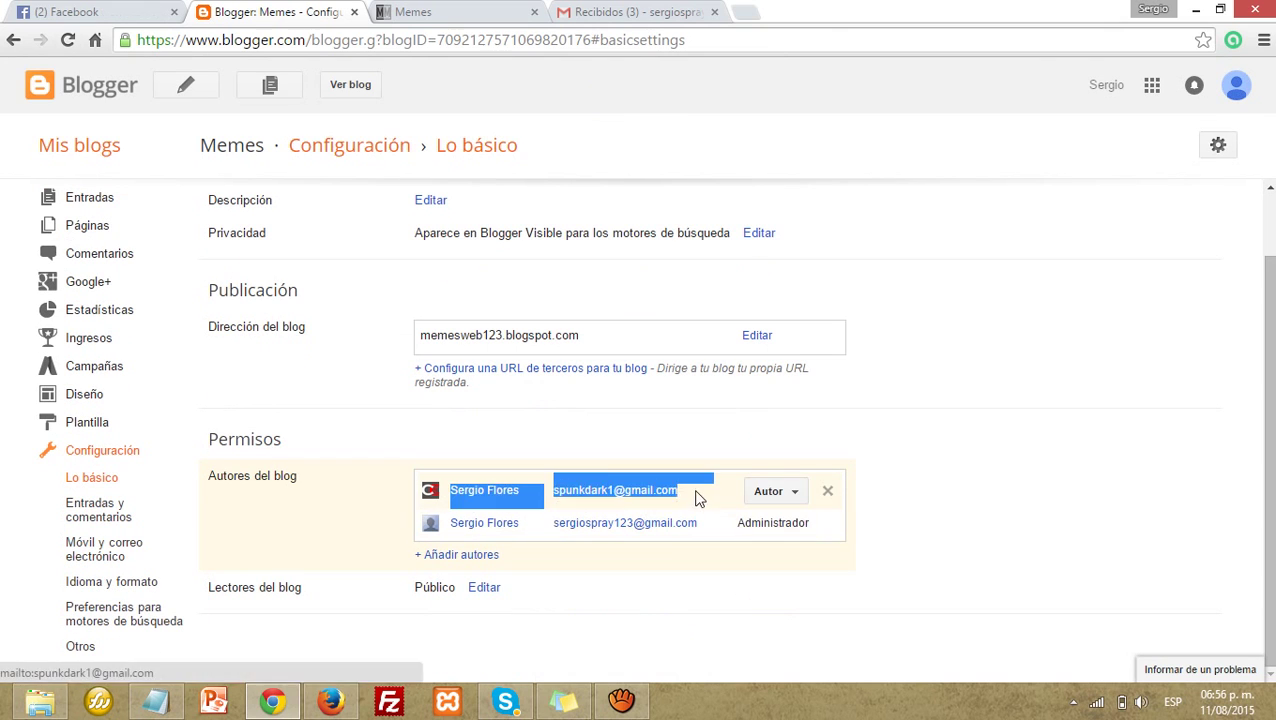
{"action": "left_click", "coordinate": [704, 494]}
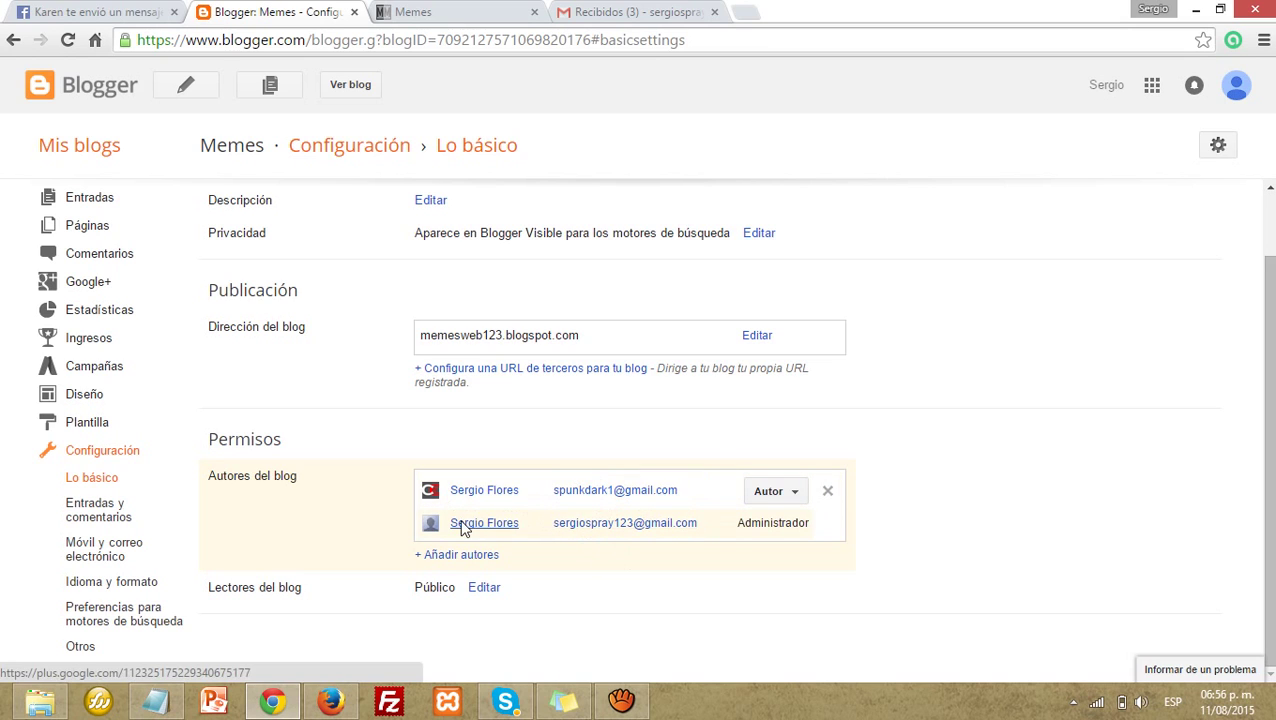
{"action": "left_click_drag", "start_coordinate": [445, 523], "coordinate": [735, 532]}
{"action": "left_click_drag", "start_coordinate": [449, 497], "coordinate": [712, 489]}
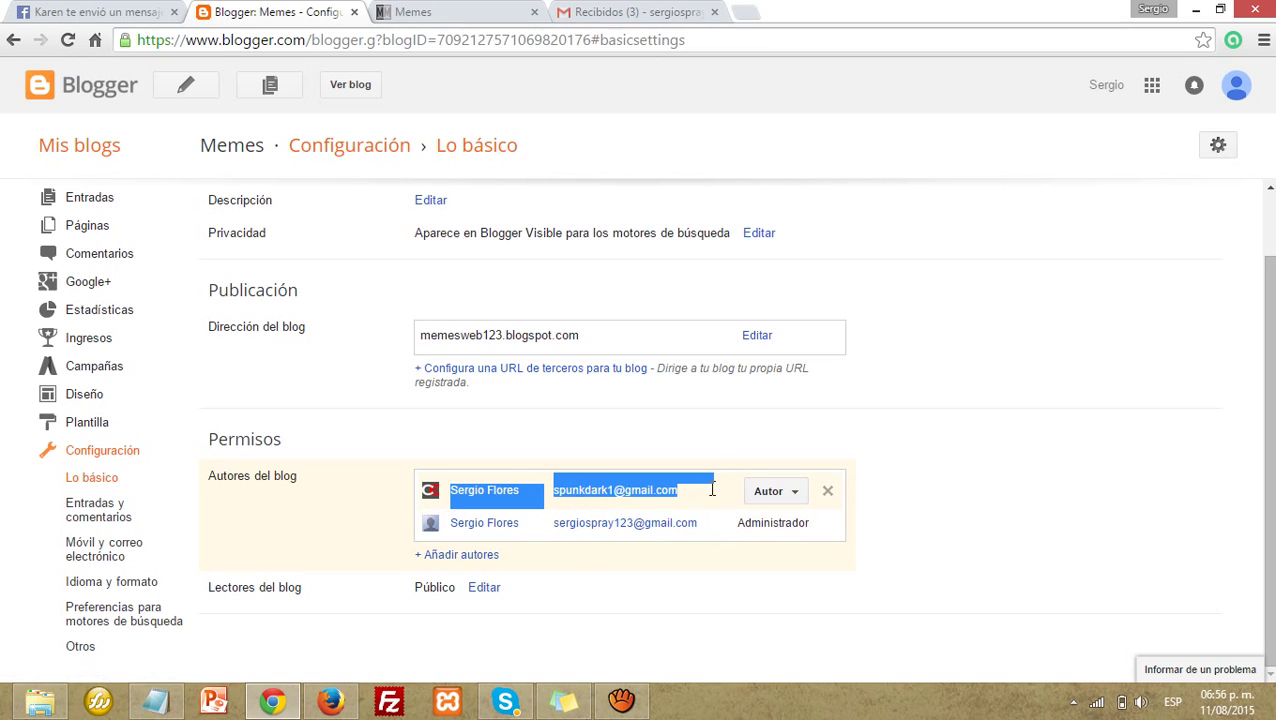
{"action": "left_click", "coordinate": [1046, 454]}
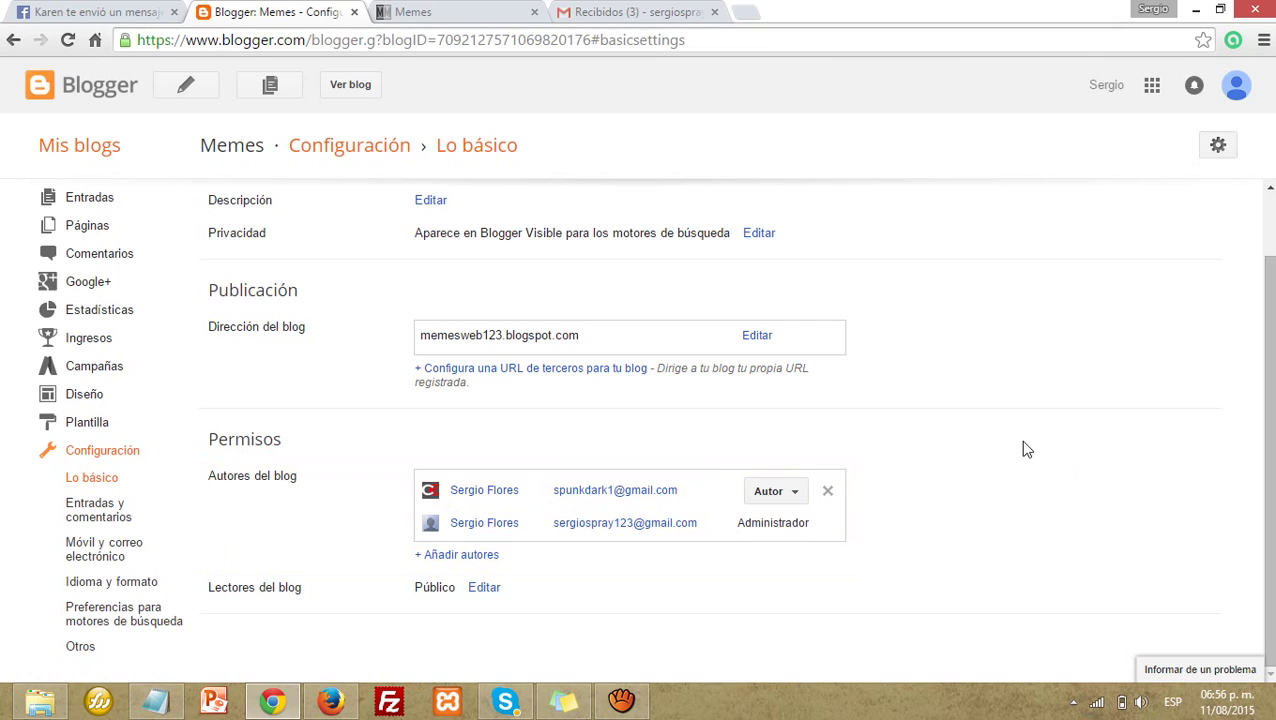
{"action": "left_click", "coordinate": [798, 495]}
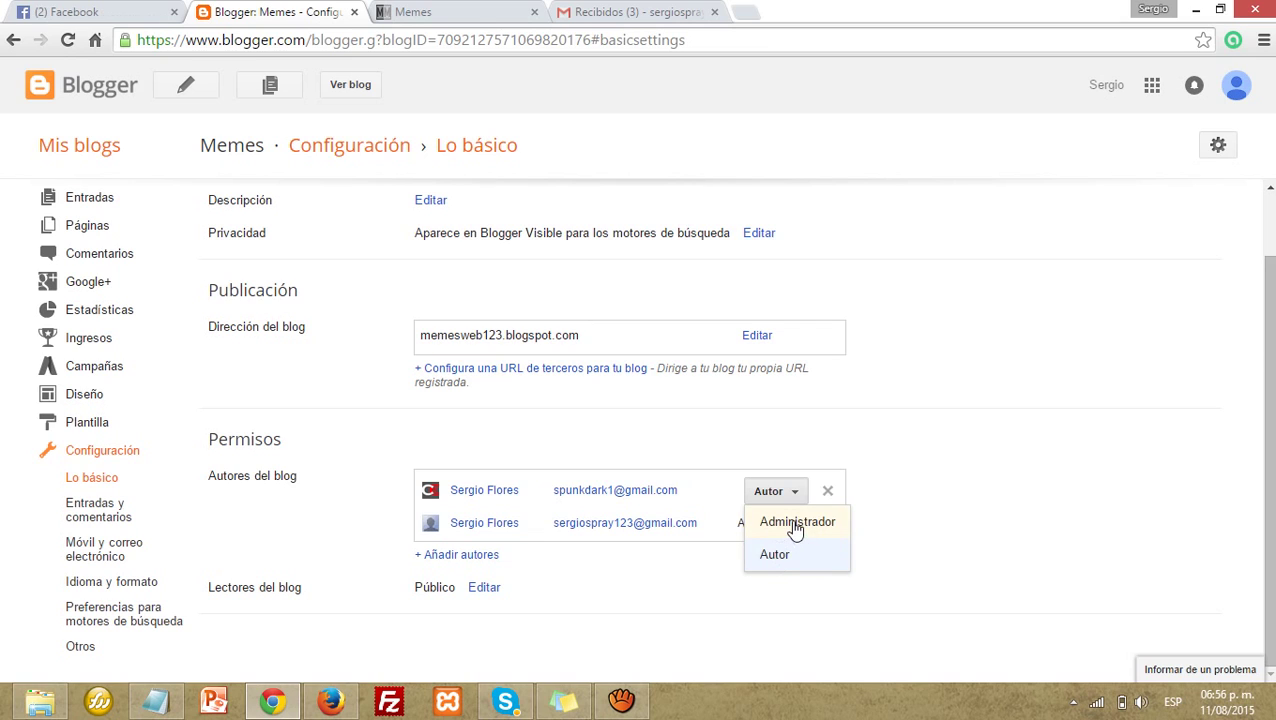
{"action": "left_click", "coordinate": [794, 522]}
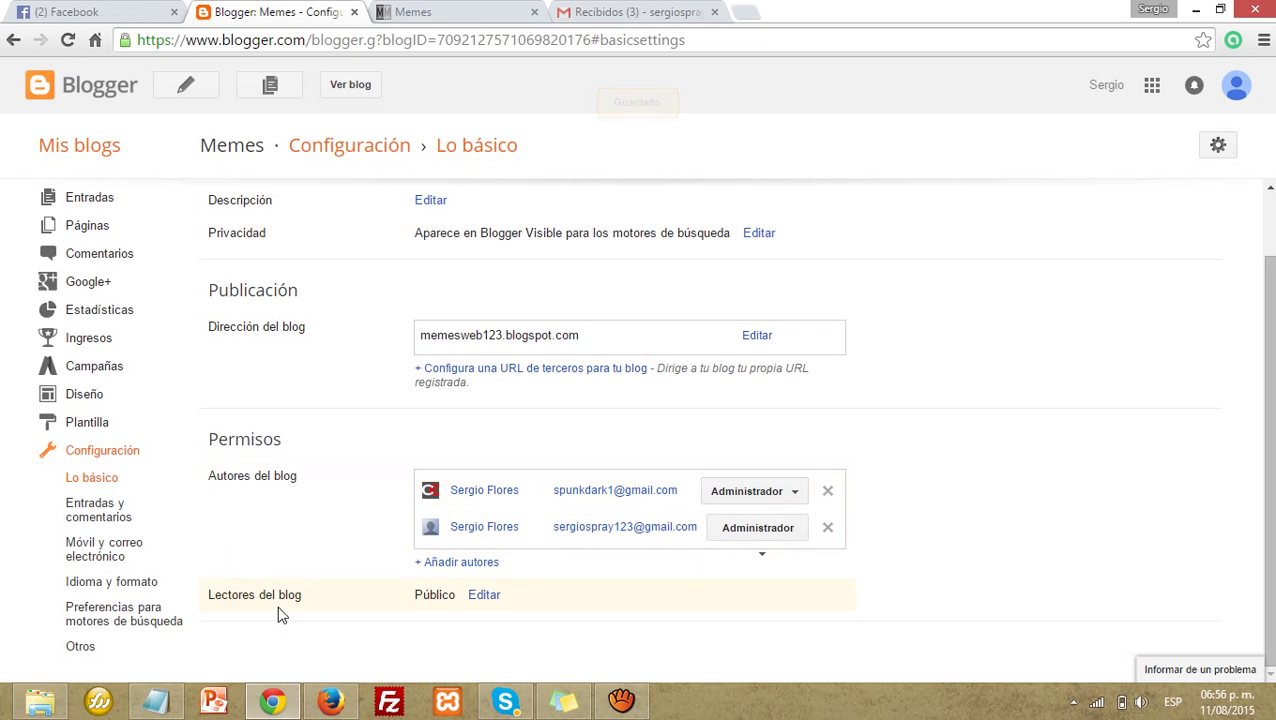
{"action": "left_click", "coordinate": [331, 701]}
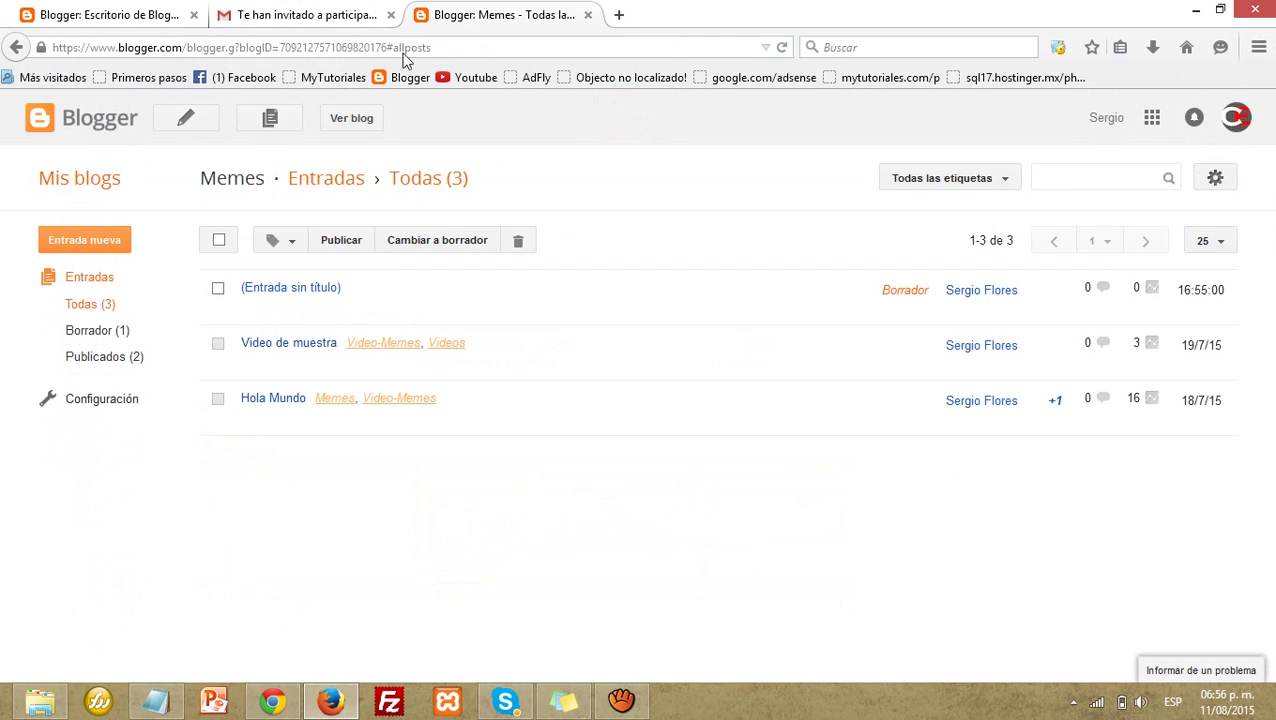
Step: As the invited account, reload posts and check the Administrador role under Configuración › Permisos
{"action": "left_click", "coordinate": [781, 48]}
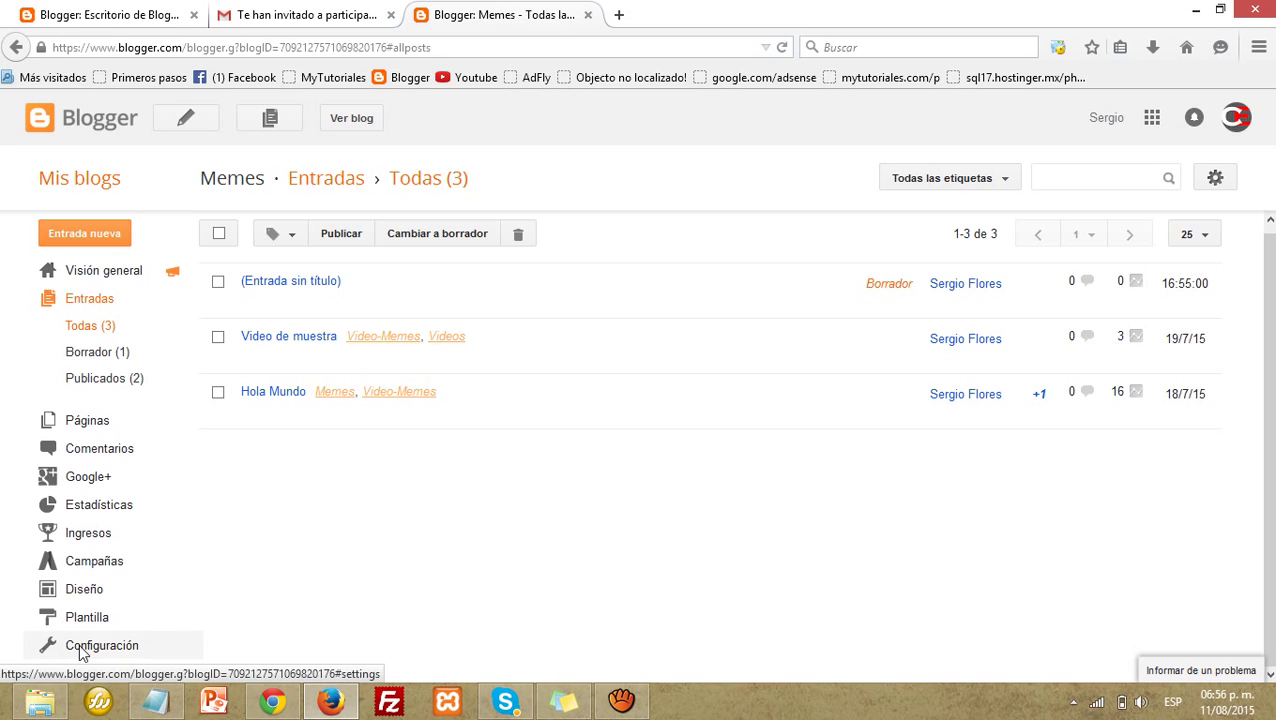
{"action": "left_click", "coordinate": [82, 646]}
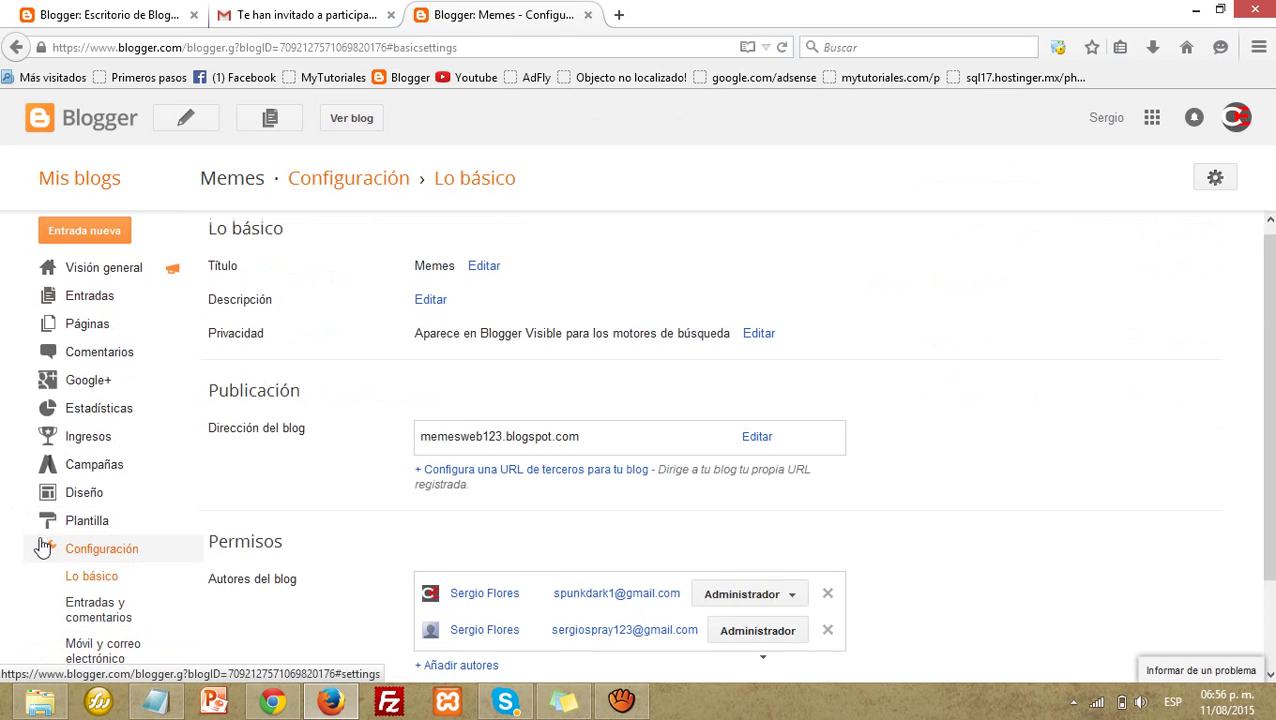
{"action": "scroll", "coordinate": [721, 618], "scroll_direction": "down", "scroll_amount": 2}
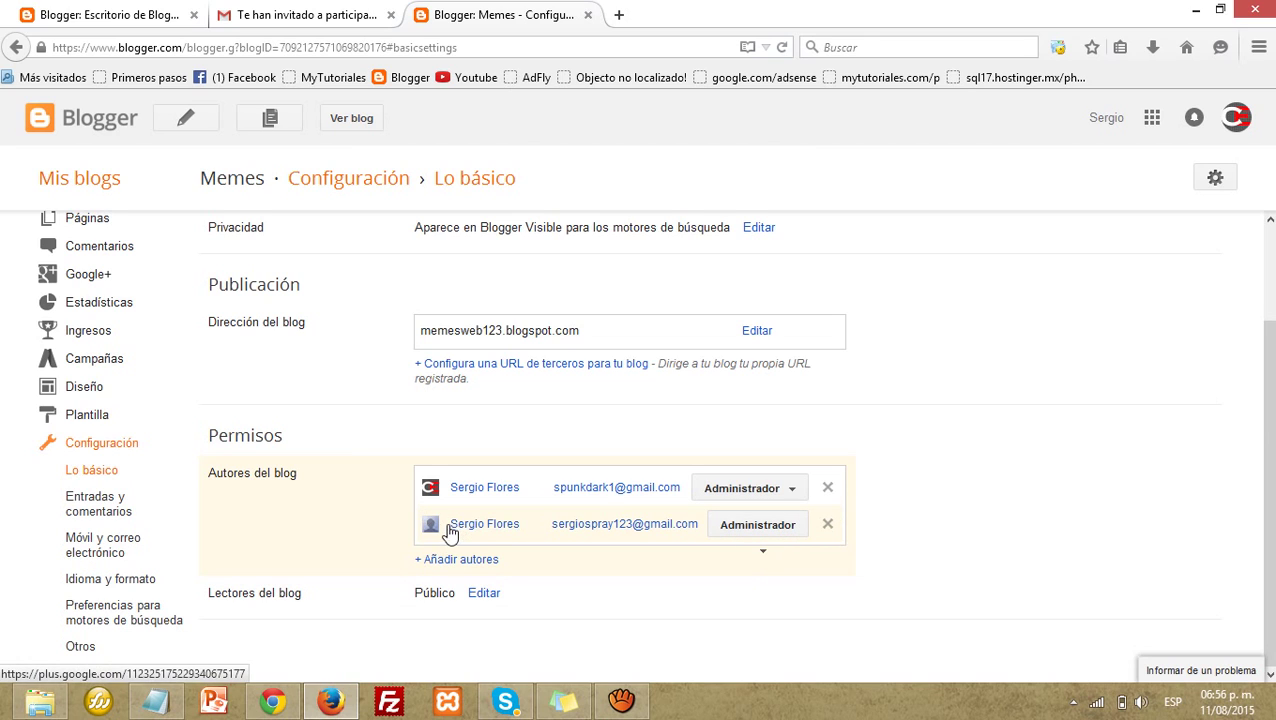
{"action": "left_click_drag", "start_coordinate": [449, 526], "coordinate": [760, 535]}
{"action": "left_click", "coordinate": [760, 535]}
{"action": "left_click", "coordinate": [767, 537]}
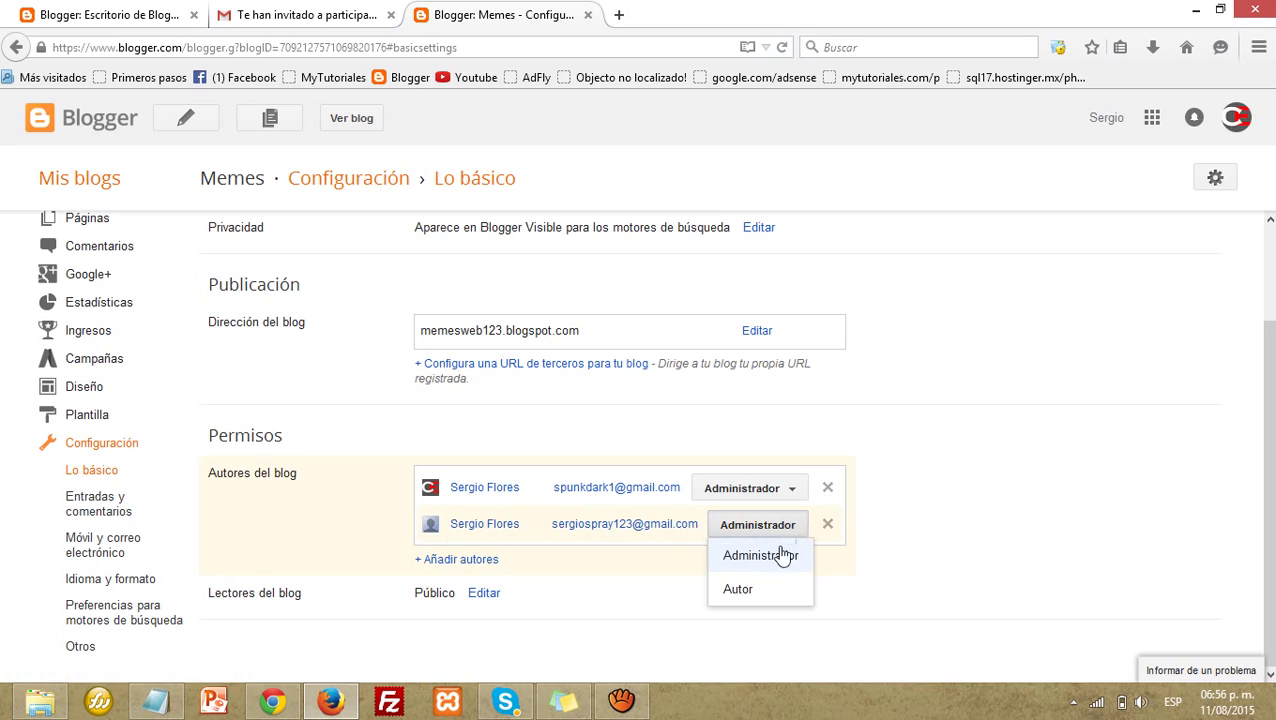
{"action": "left_click", "coordinate": [738, 590]}
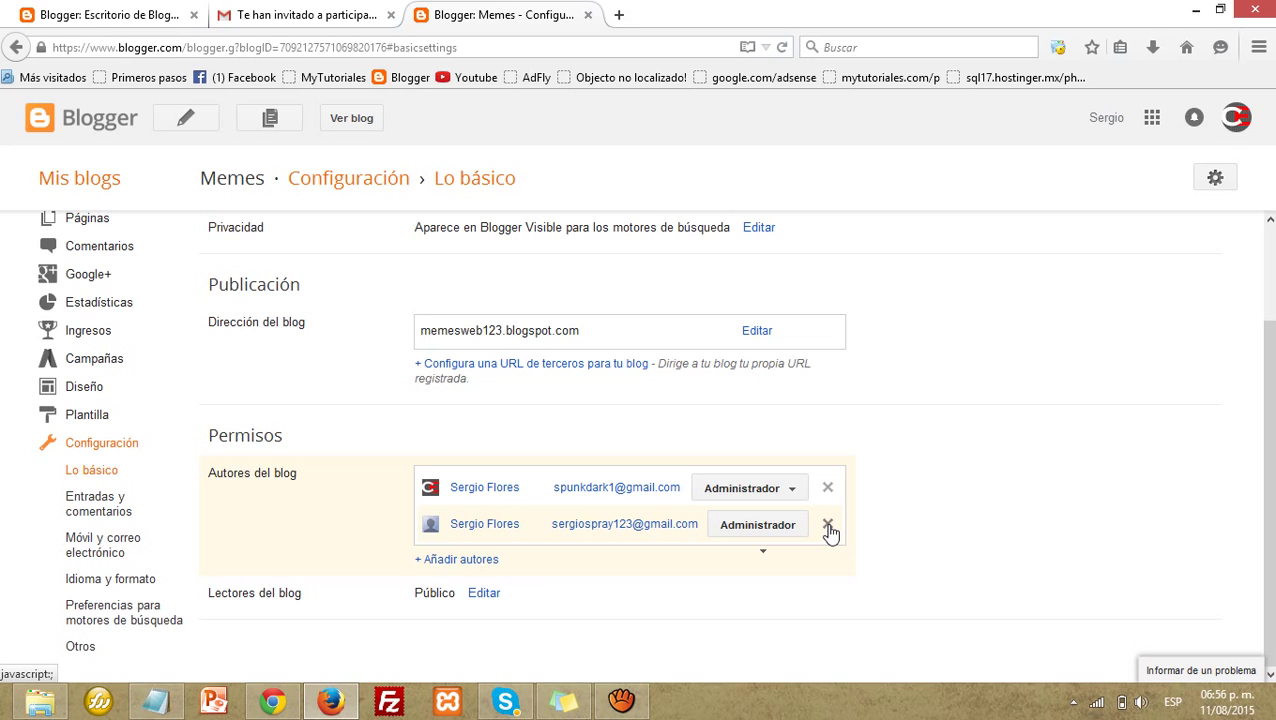
{"action": "scroll", "coordinate": [600, 330], "scroll_direction": "up", "scroll_amount": 2}
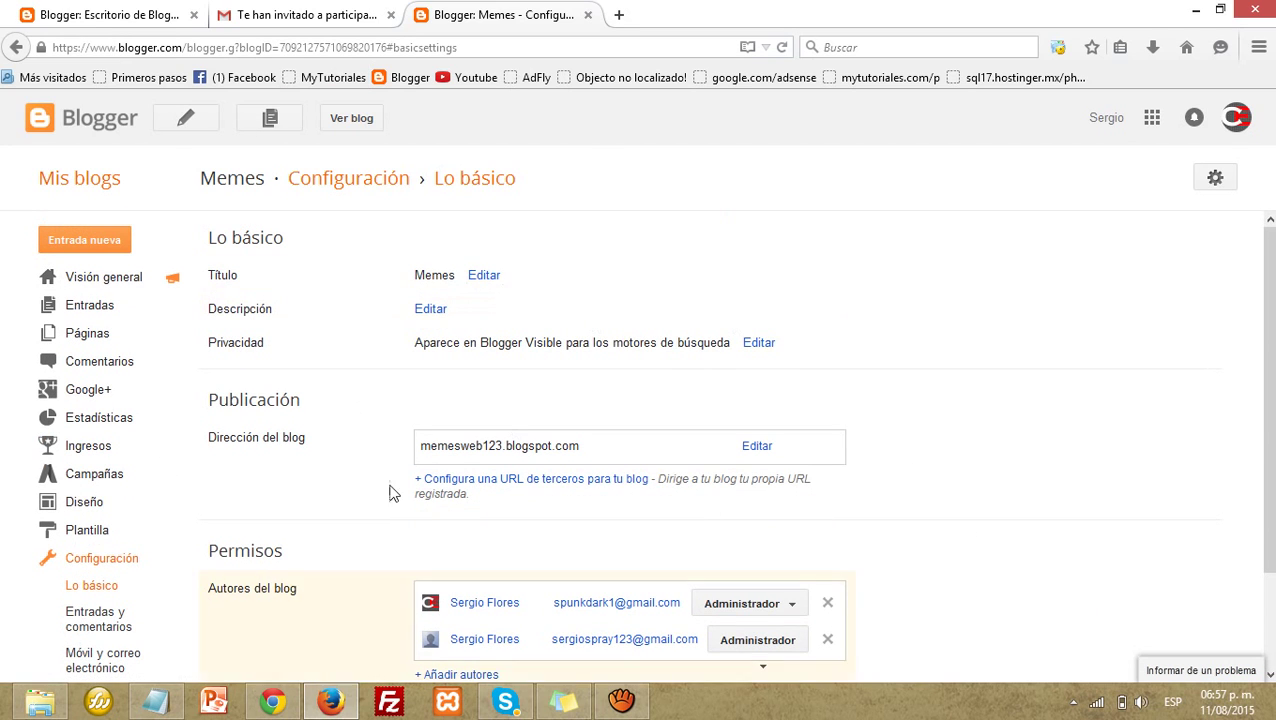
Step: Demote the invited author to Autor, then check Entradas in their window
{"action": "left_click", "coordinate": [273, 703]}
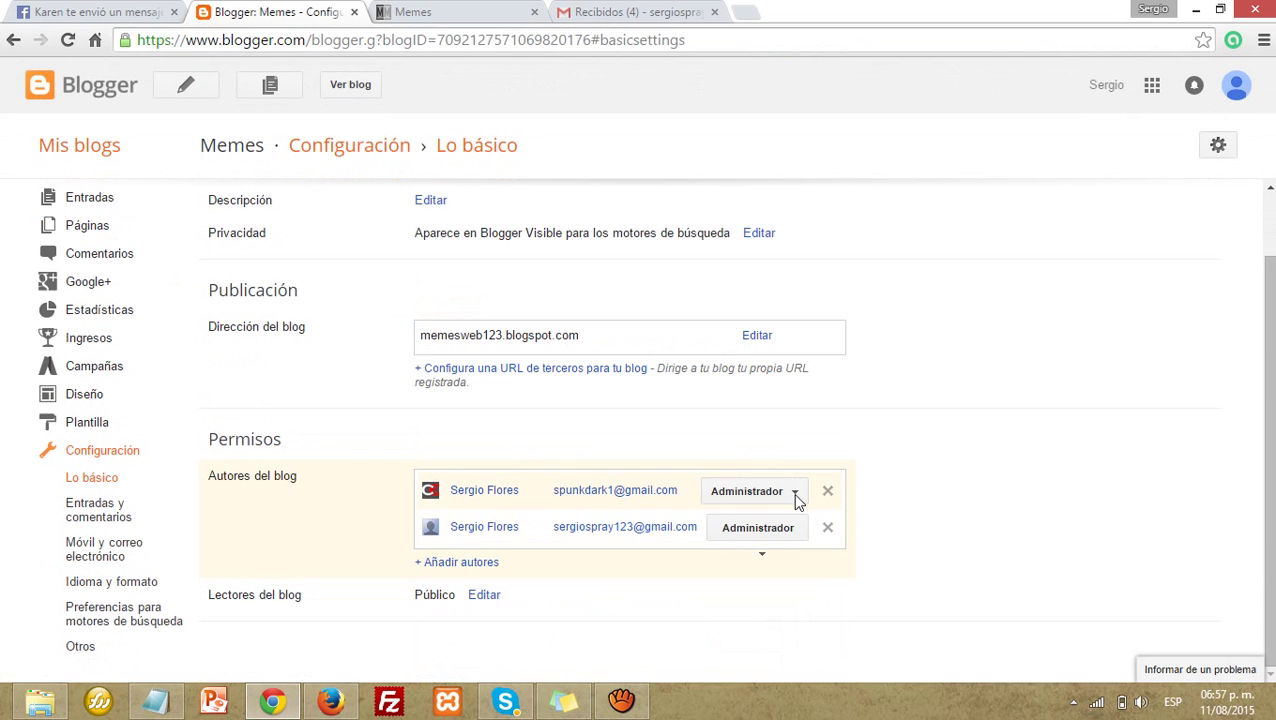
{"action": "left_click", "coordinate": [792, 495]}
{"action": "left_click", "coordinate": [750, 560]}
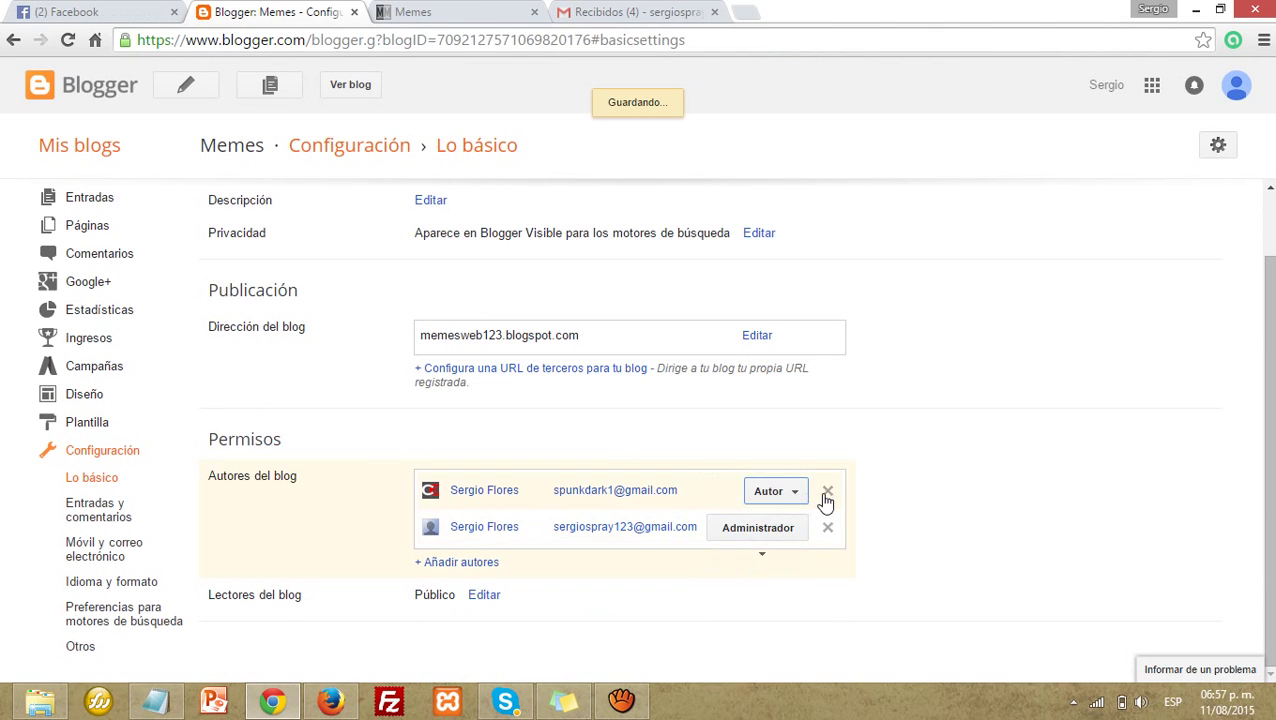
{"action": "left_click", "coordinate": [330, 703]}
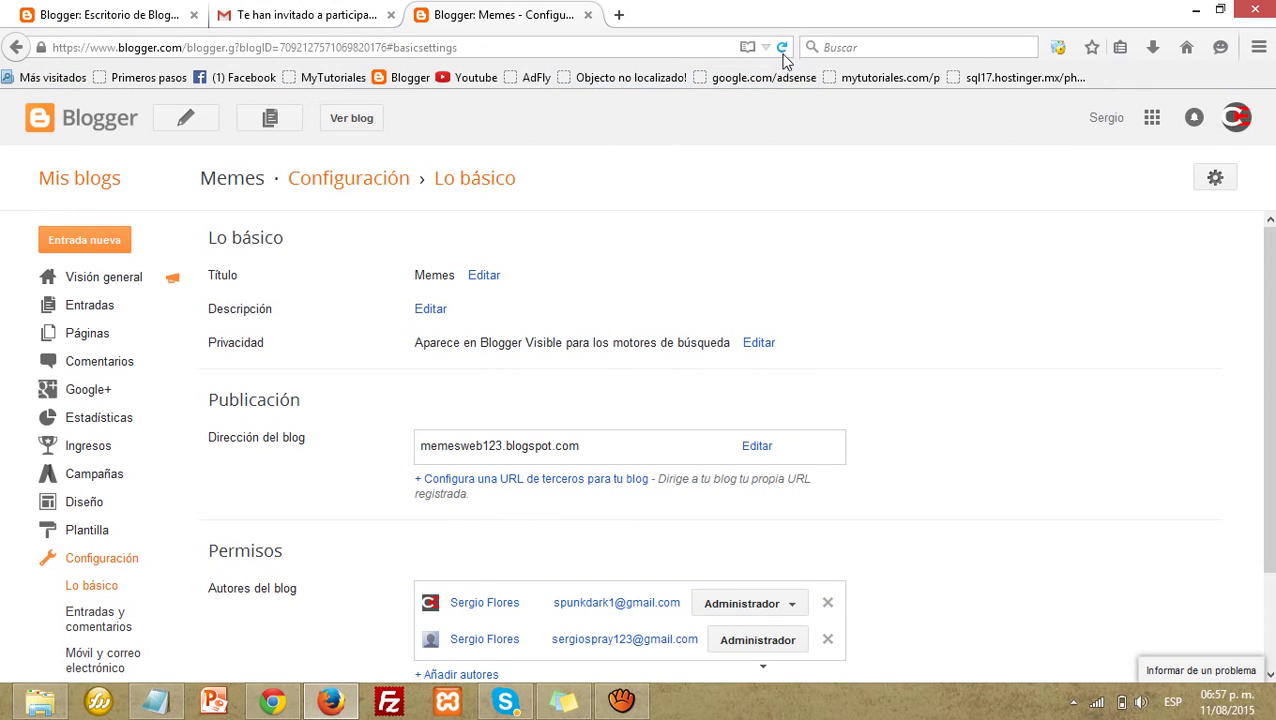
{"action": "left_click", "coordinate": [90, 305]}
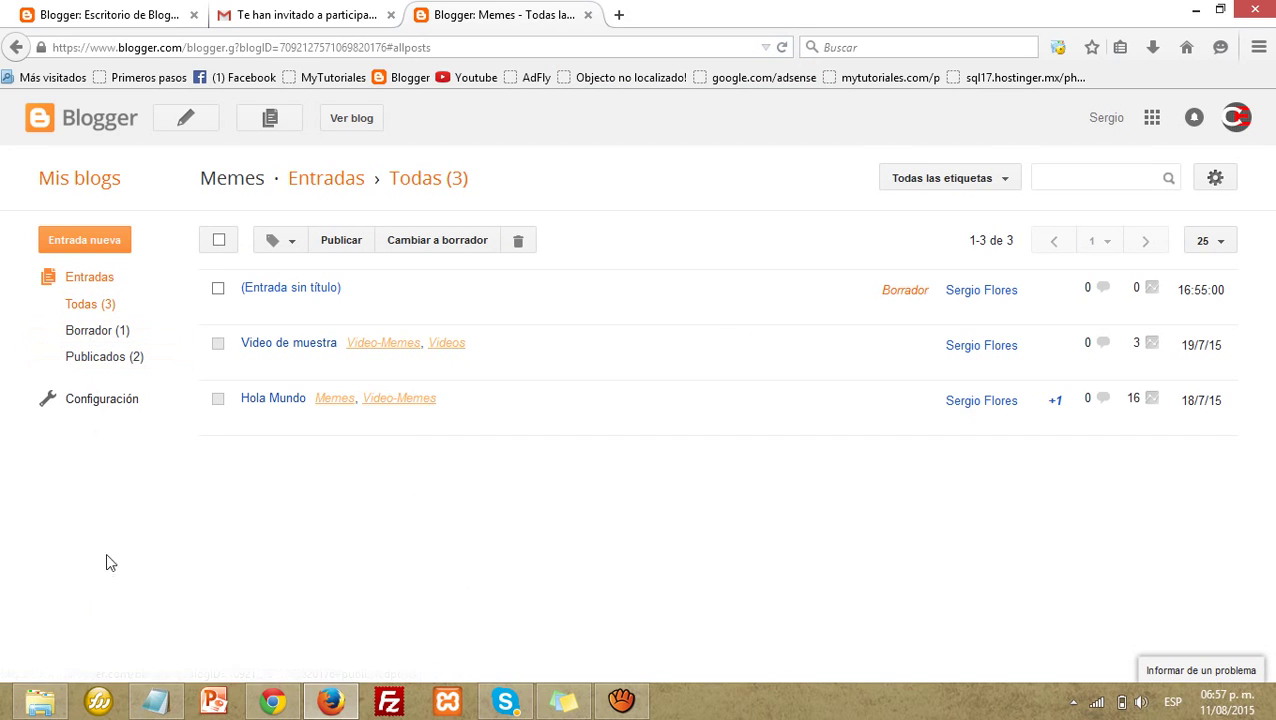
Step: Remove the invited author from Memes and reload the owner's settings page
{"action": "left_click", "coordinate": [272, 703]}
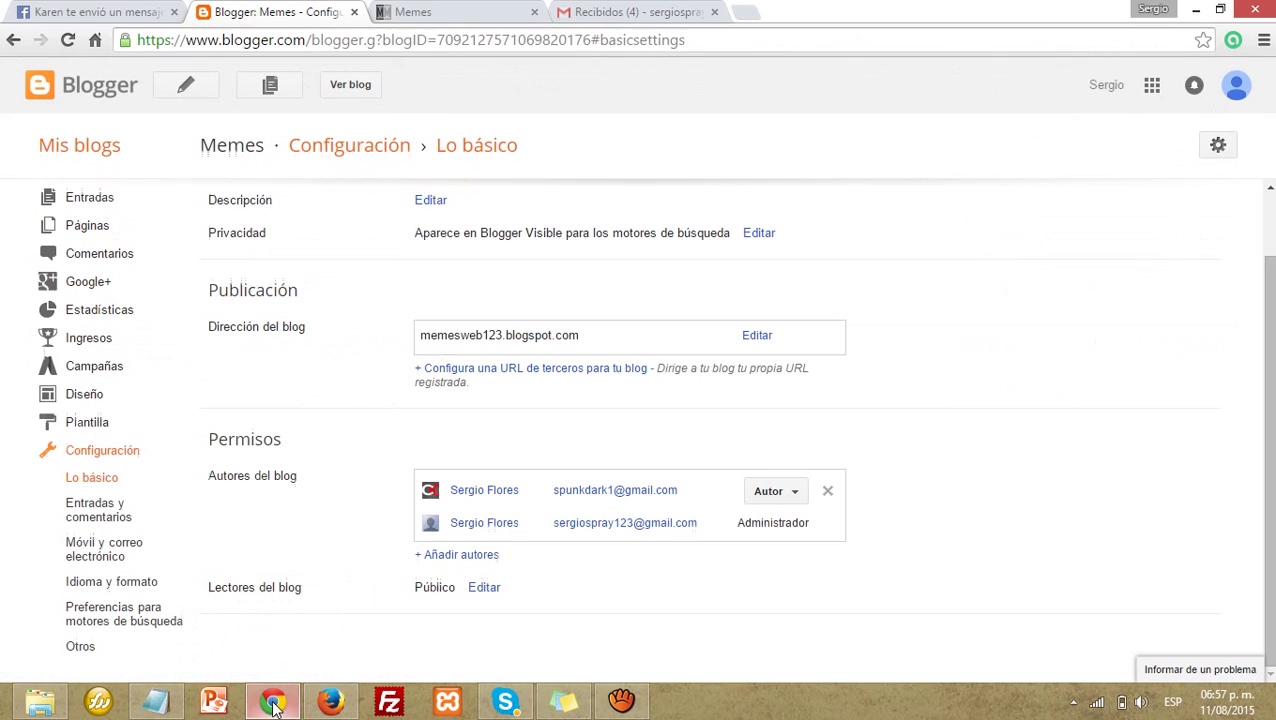
{"action": "left_click", "coordinate": [828, 491]}
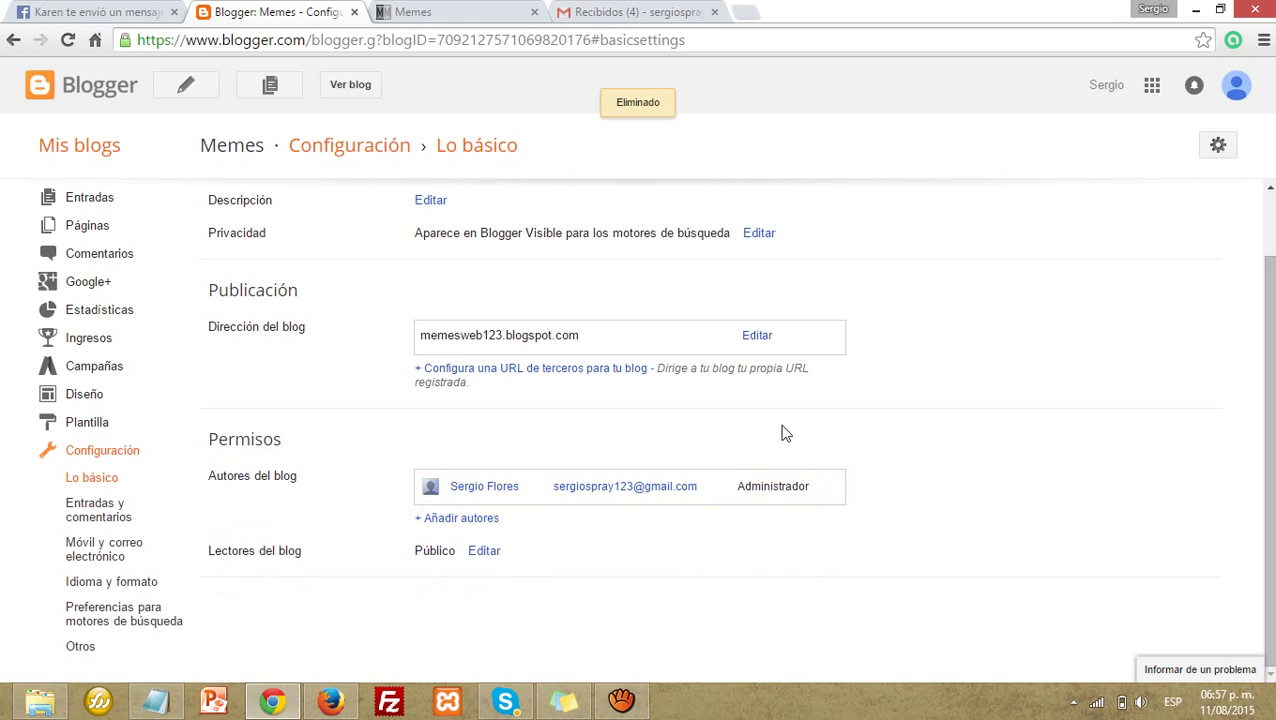
{"action": "left_click", "coordinate": [67, 40]}
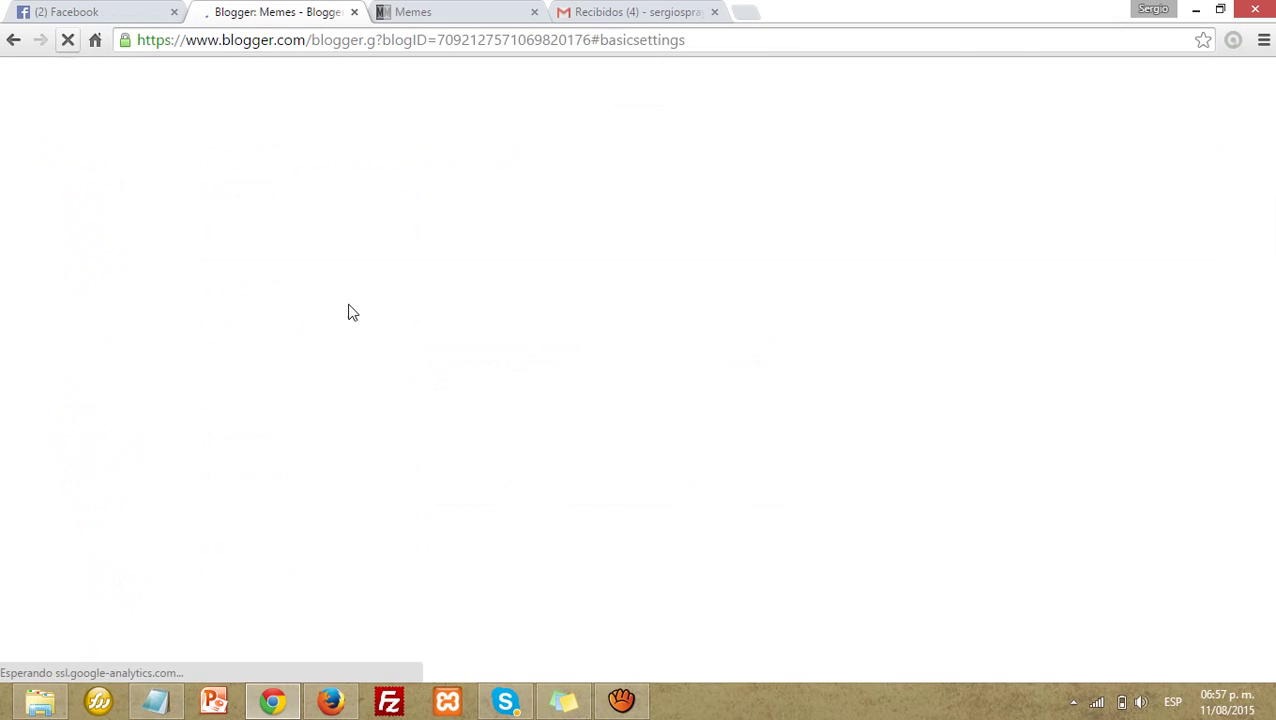
{"action": "left_click", "coordinate": [345, 704]}
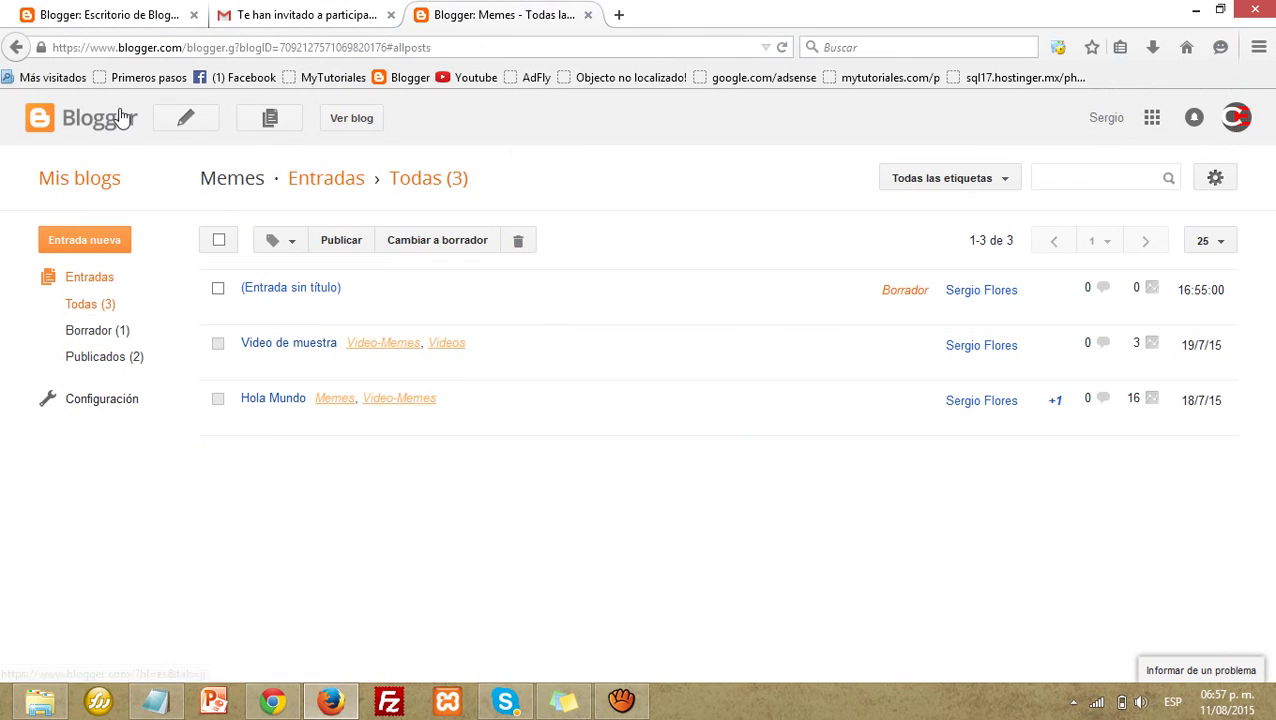
Step: Reload the removed account's Memes posts page and retry its settings, confirming access is denied
{"action": "left_click", "coordinate": [781, 47]}
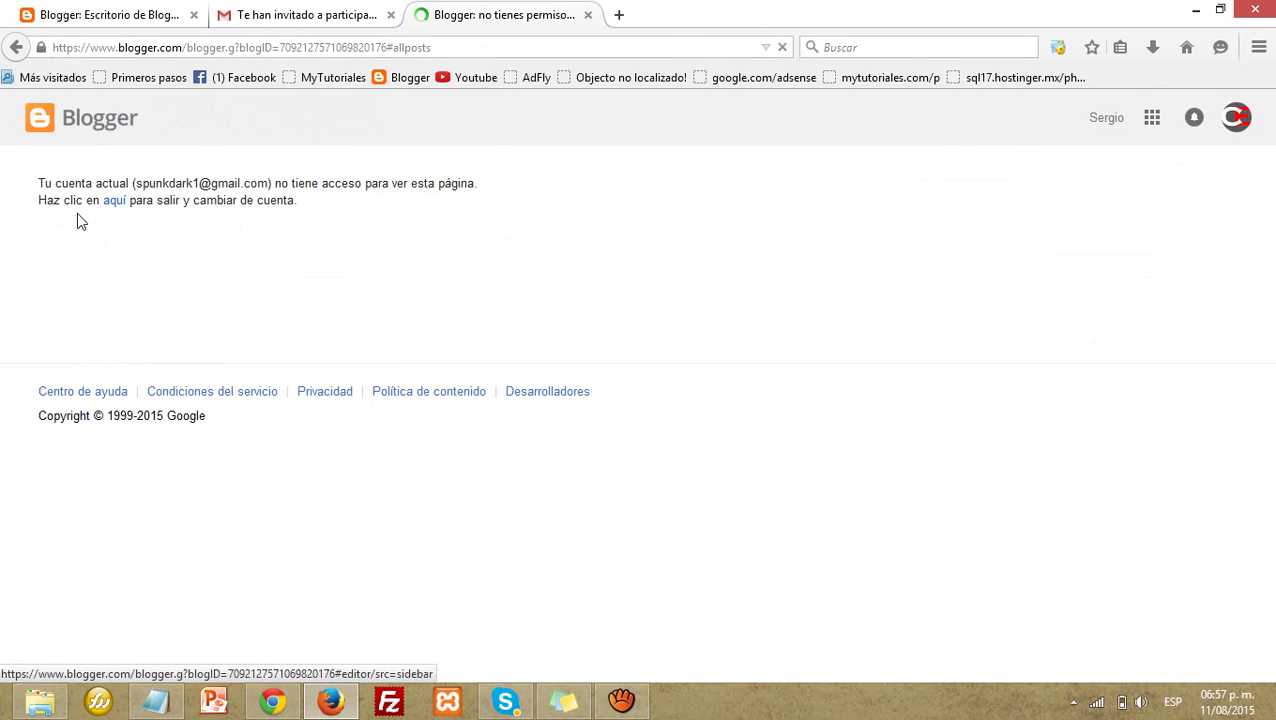
{"action": "left_click", "coordinate": [15, 48]}
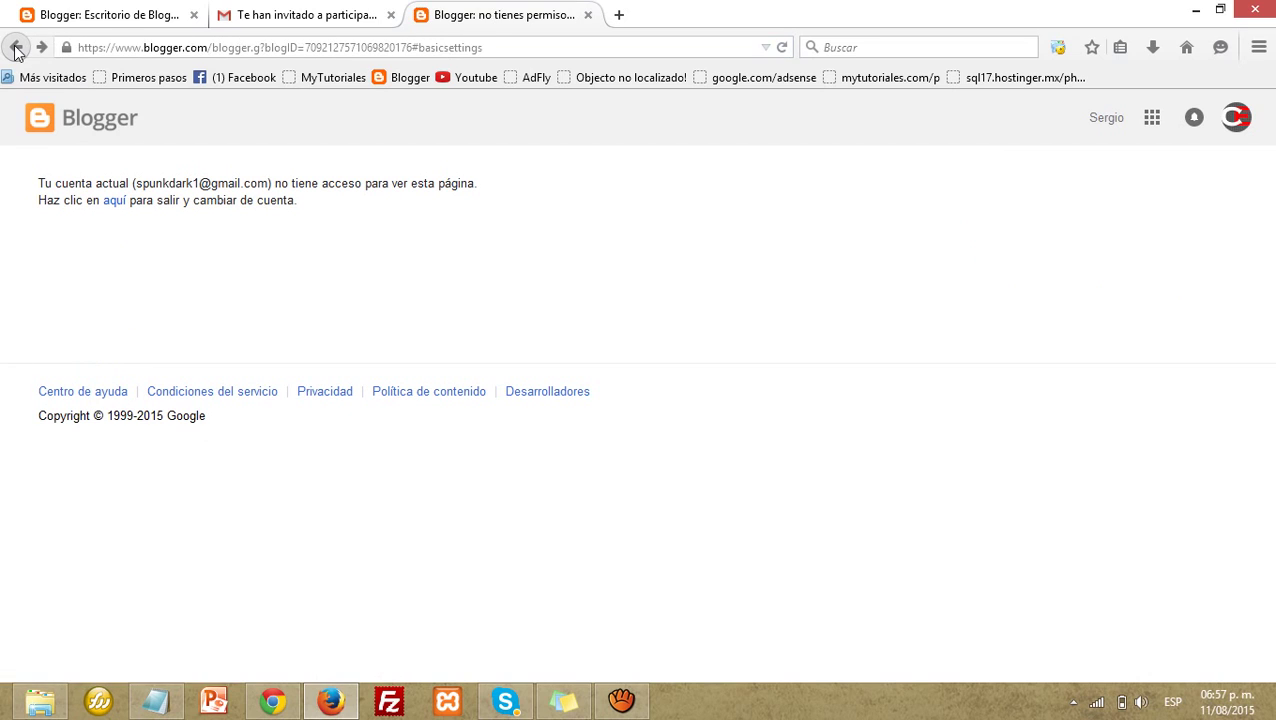
{"action": "left_click", "coordinate": [15, 48]}
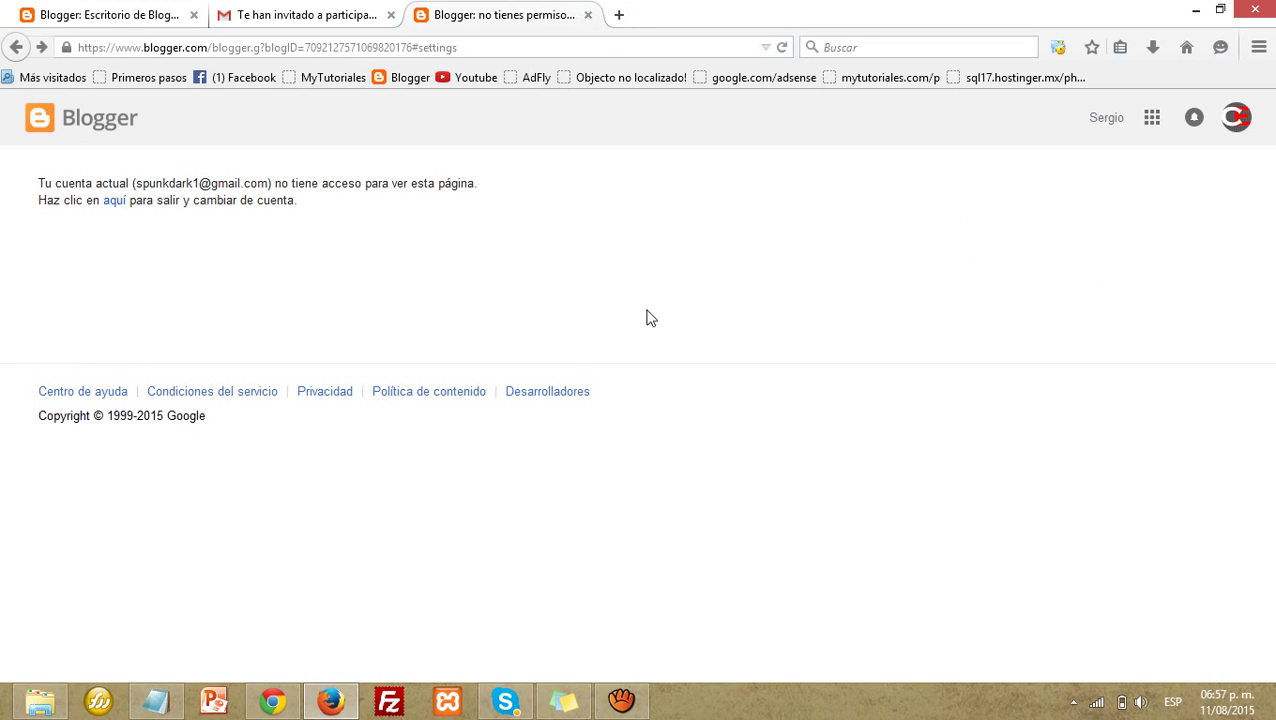
Step: Highlight the no-access message, then return to the owner's Chrome settings showing one Administrador
{"action": "left_click_drag", "start_coordinate": [470, 205], "coordinate": [132, 185]}
{"action": "triple_click", "coordinate": [184, 205]}
{"action": "left_click", "coordinate": [184, 212]}
{"action": "left_click", "coordinate": [272, 701]}
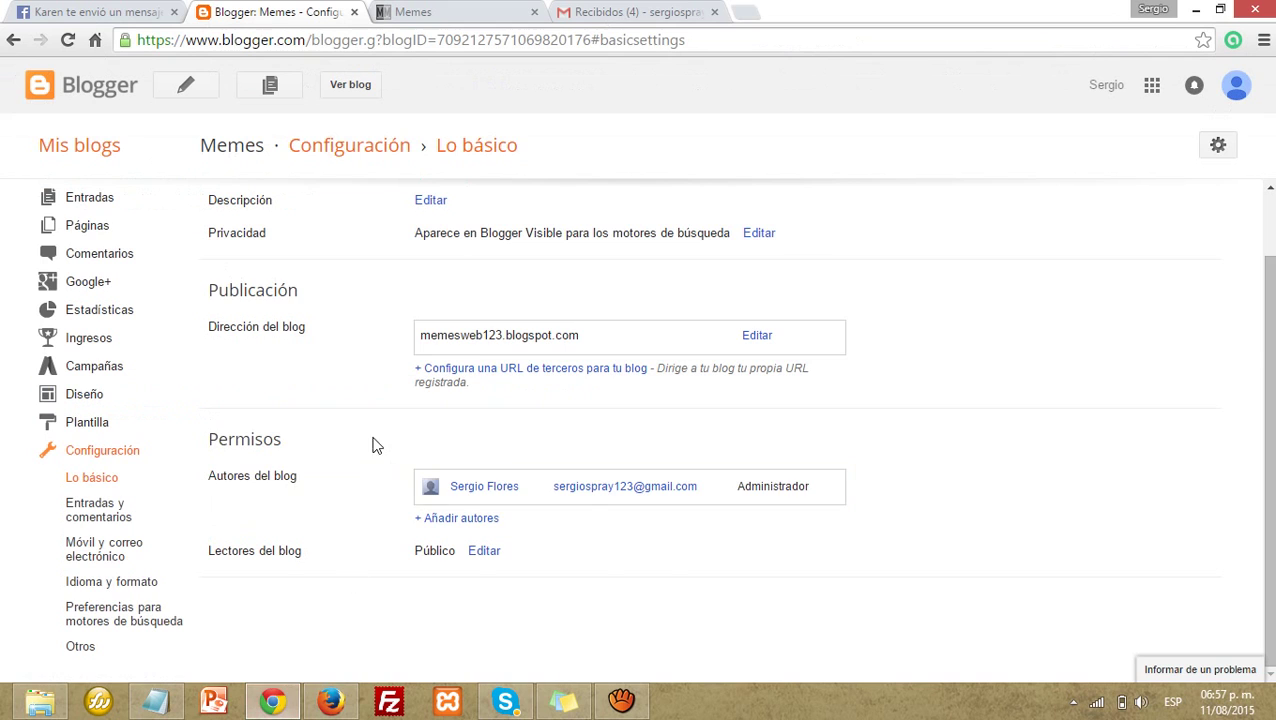
{"action": "scroll", "coordinate": [368, 441], "scroll_direction": "up", "scroll_amount": 1}
{"action": "scroll", "coordinate": [368, 441], "scroll_direction": "down", "scroll_amount": 1}
{"action": "left_click", "coordinate": [738, 486]}
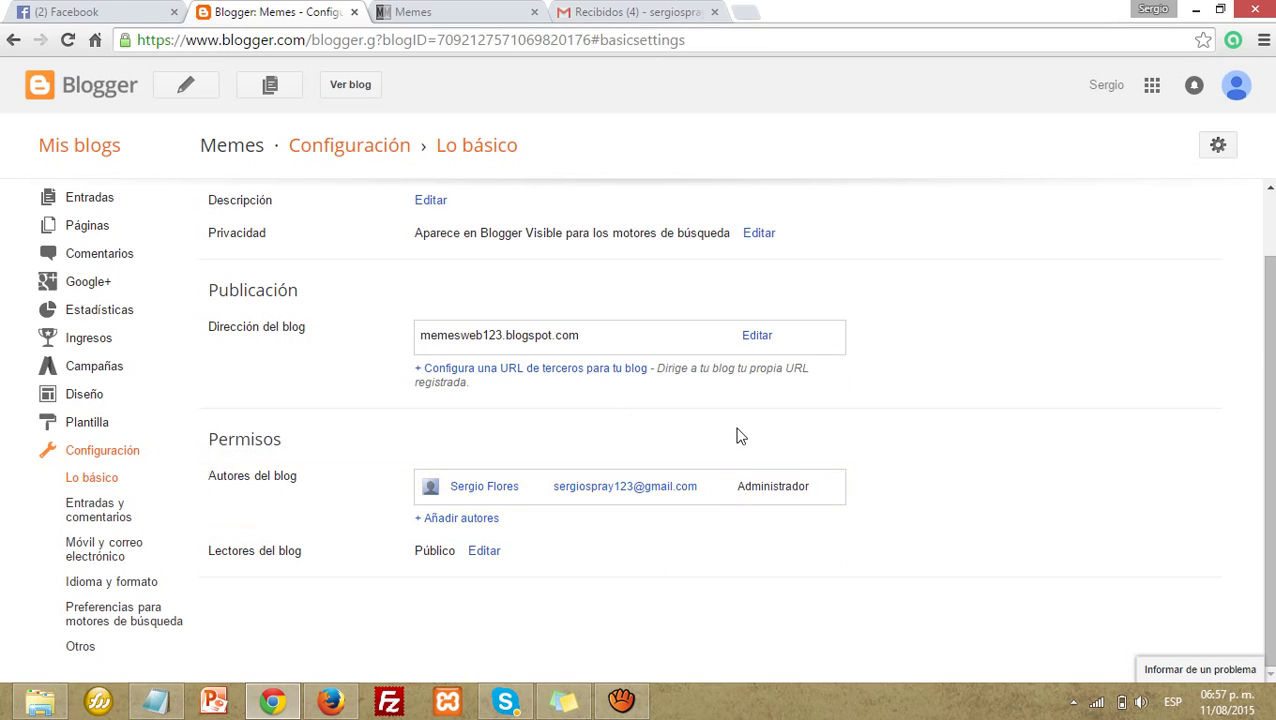
{"action": "double_click", "coordinate": [738, 490]}
{"action": "left_click", "coordinate": [905, 480]}
{"action": "scroll", "coordinate": [74, 330], "scroll_direction": "up", "scroll_amount": 1}
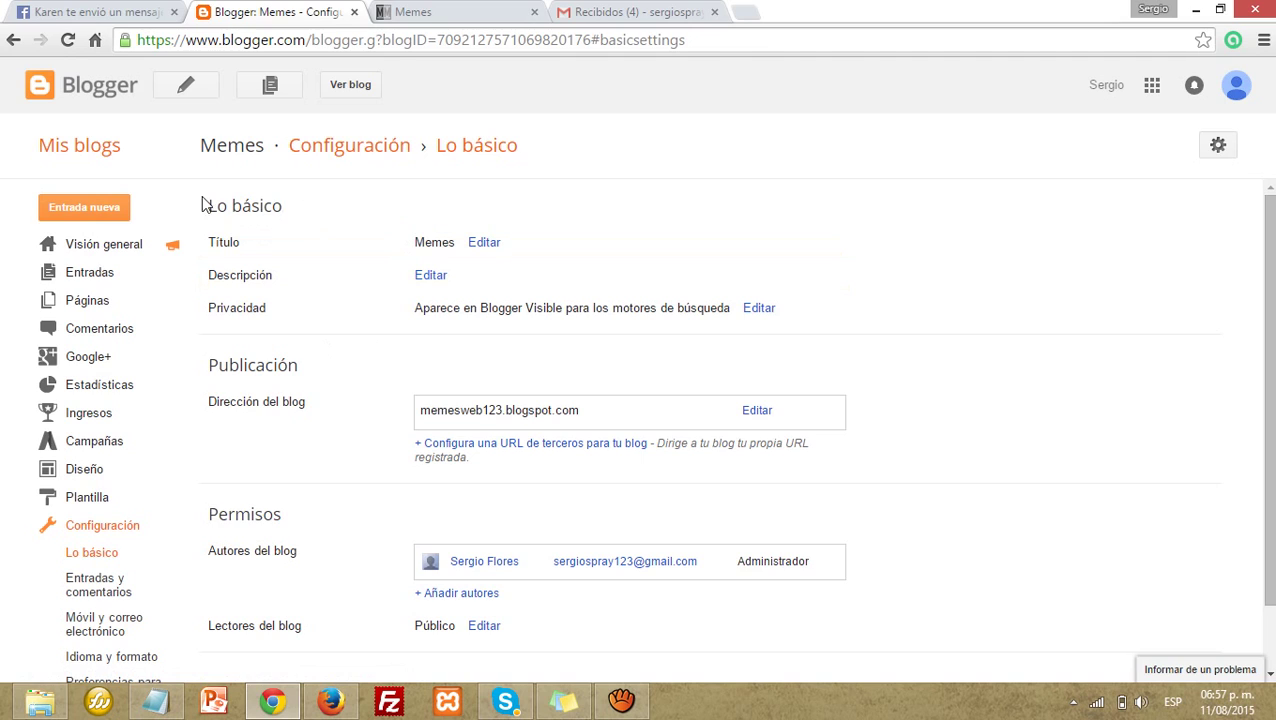
{"action": "left_click_drag", "start_coordinate": [203, 205], "coordinate": [285, 310]}
{"action": "left_click", "coordinate": [272, 310]}
{"action": "left_click", "coordinate": [284, 310]}
{"action": "scroll", "coordinate": [630, 633], "scroll_direction": "down", "scroll_amount": 1}
{"action": "scroll", "coordinate": [630, 633], "scroll_direction": "up", "scroll_amount": 1}
{"action": "left_click", "coordinate": [621, 701]}
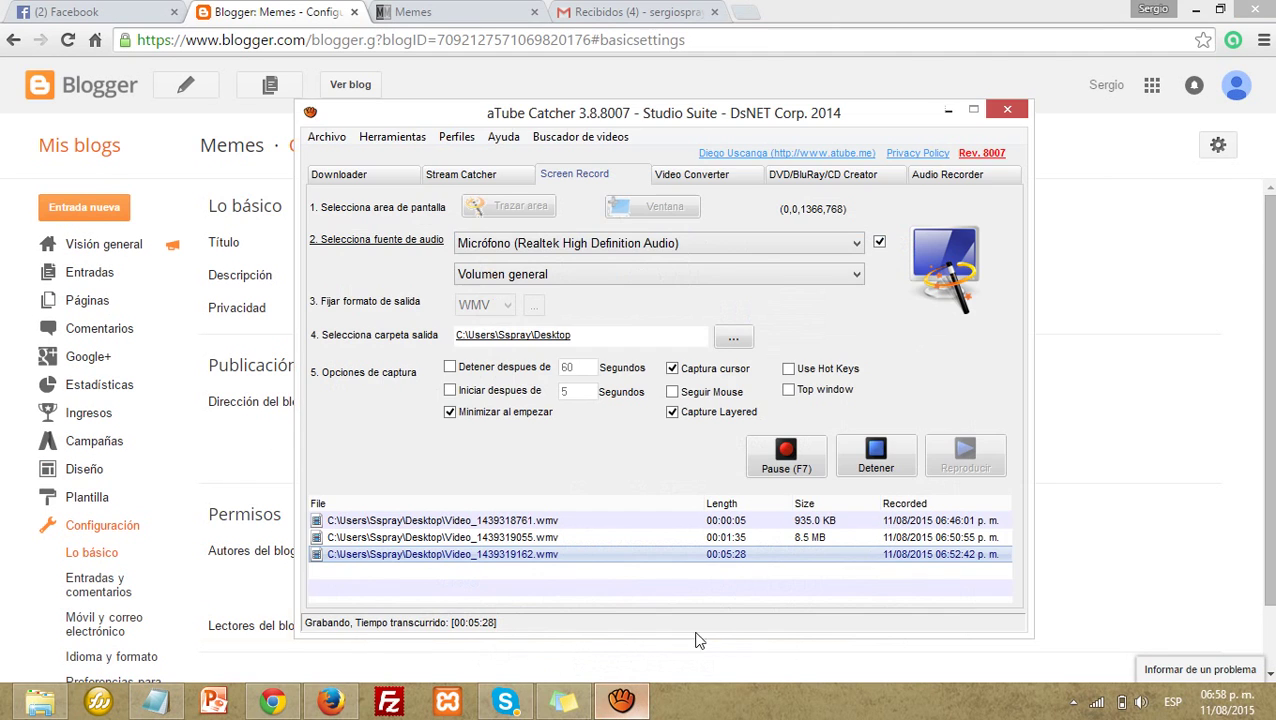